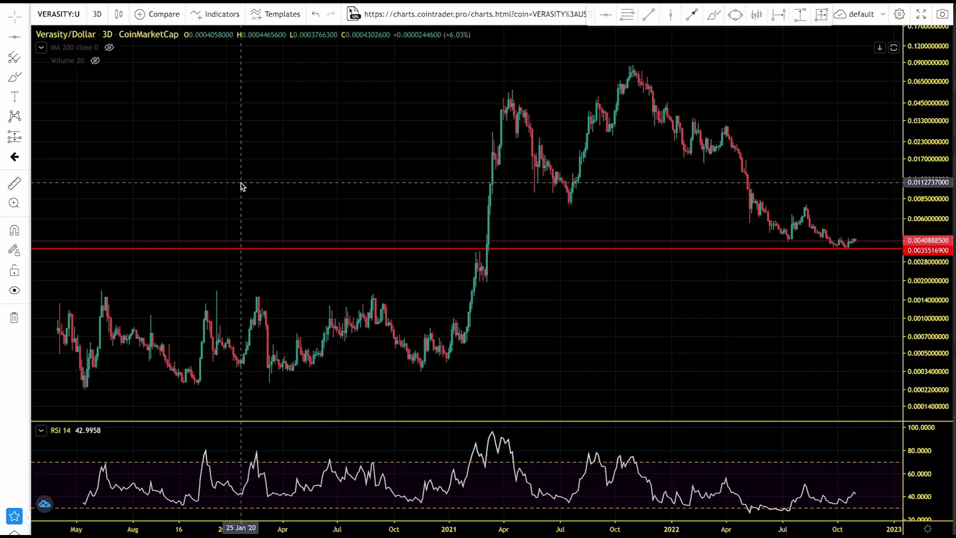
Switch the crypto bubbles overview and the Verasity details to yearly performance.
scroll(241, 185, down, 1)
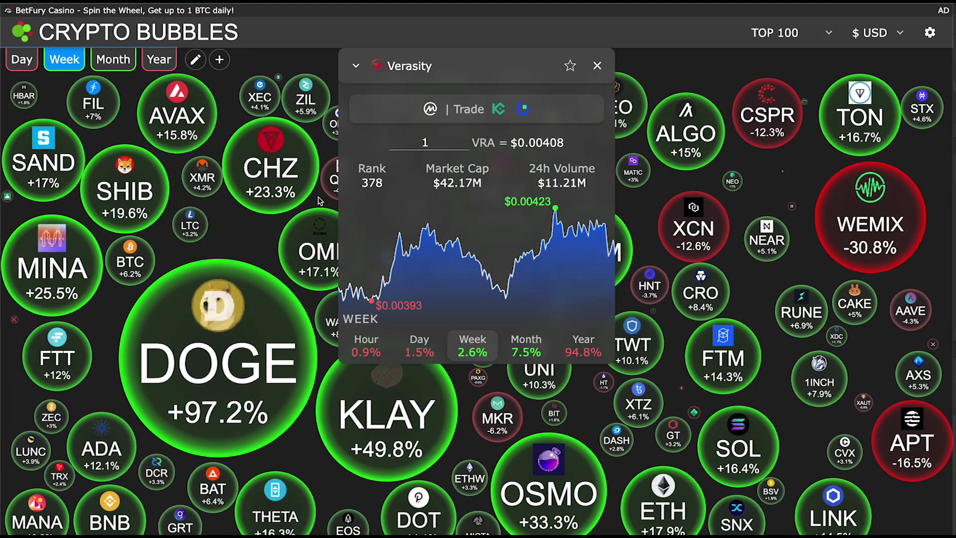
click(172, 59)
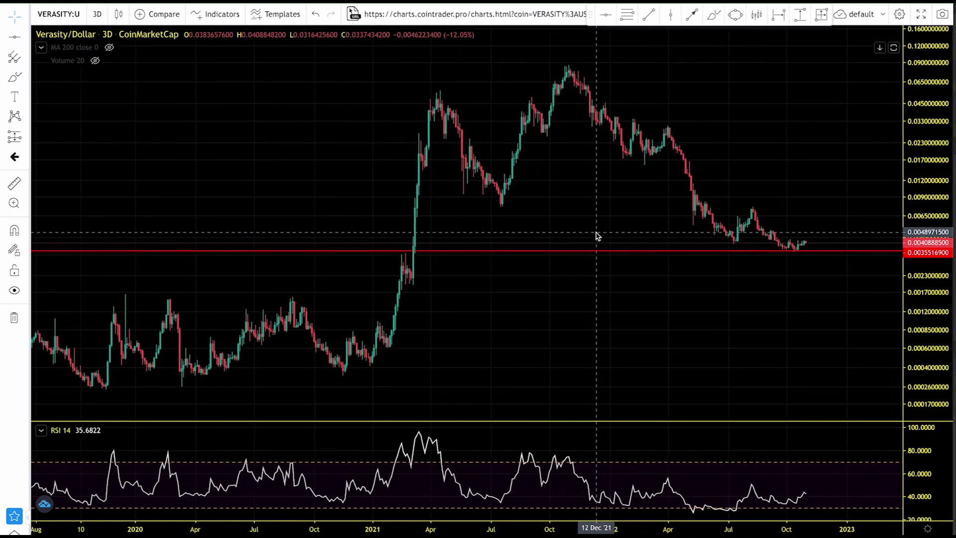
Measure Verasity's market-cap decline from the 28 Oct 2021 peak to the 15 Jun 2022 low on the 3D chart.
scroll(597, 236, up, 1)
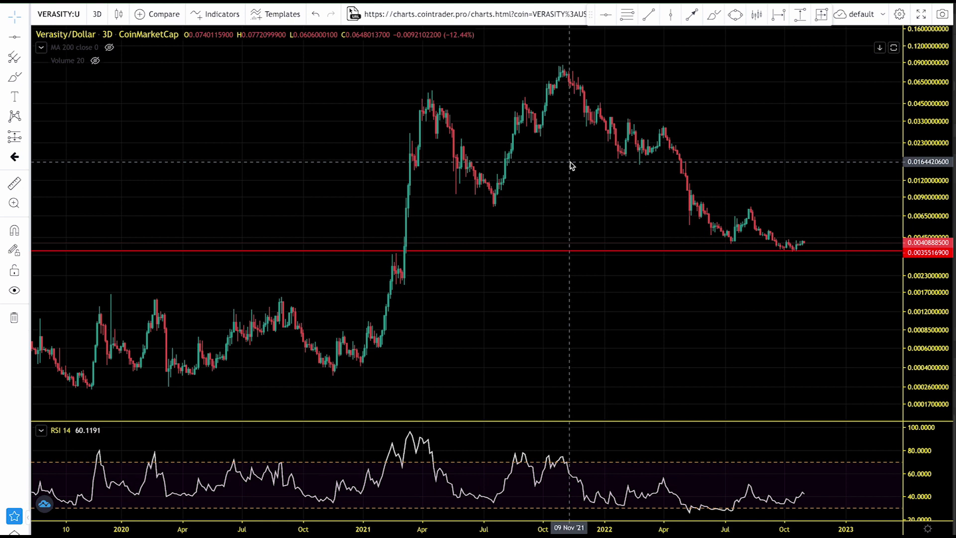
scroll(571, 167, up, 2)
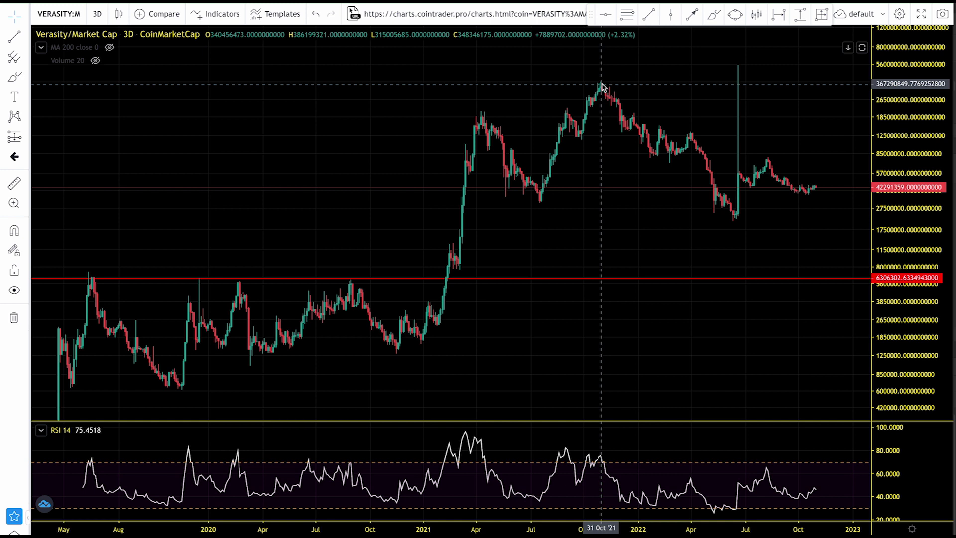
click(14, 184)
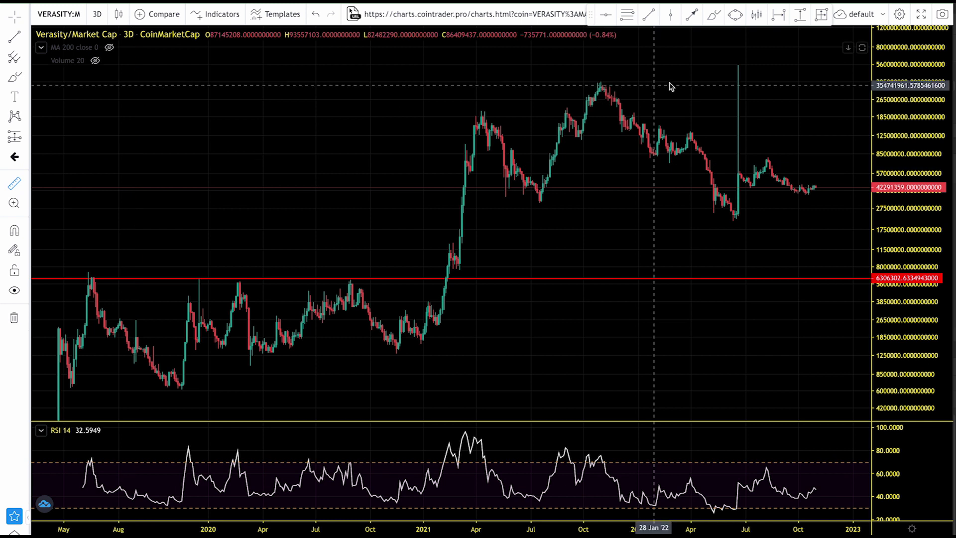
click(600, 84)
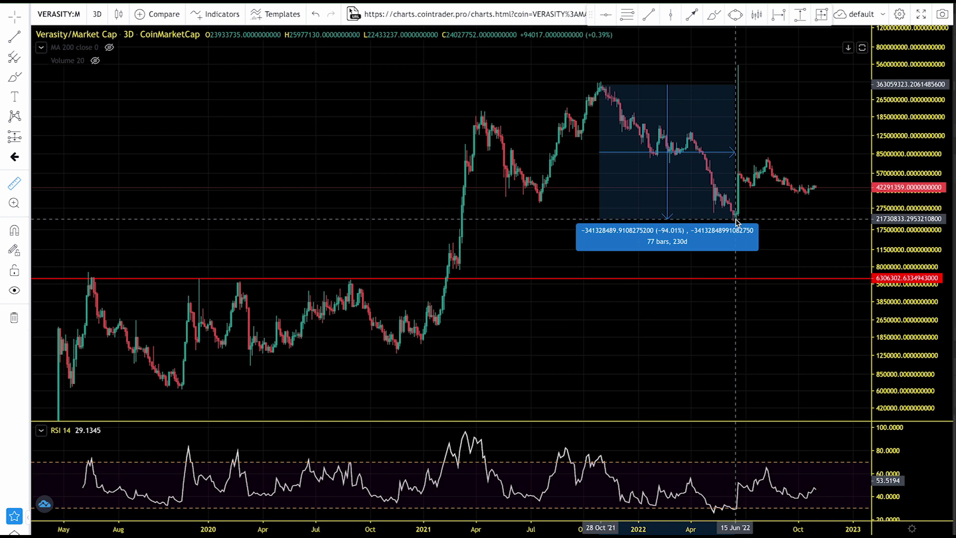
scroll(789, 82, down, 1)
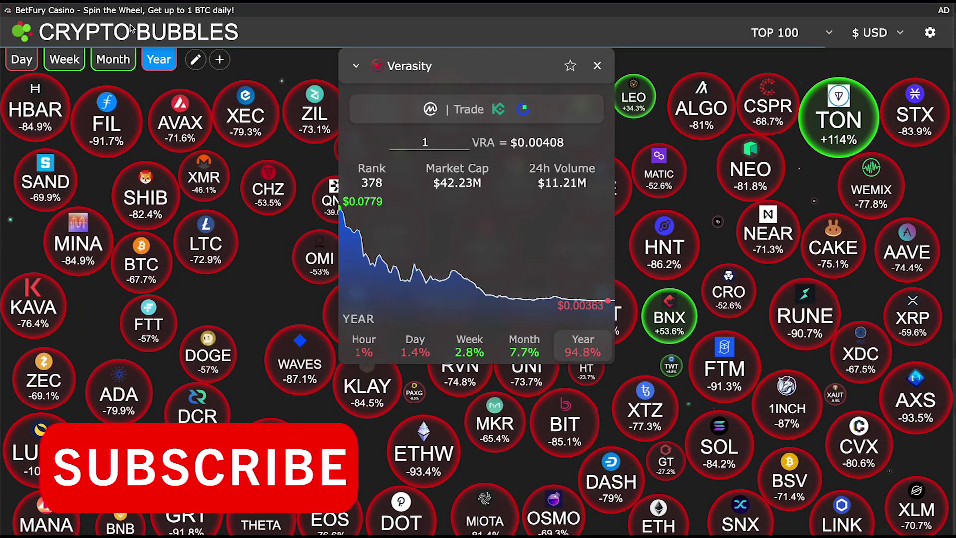
Show Verasity's weekly performance in the crypto bubbles overview, followed by its monthly performance.
click(70, 64)
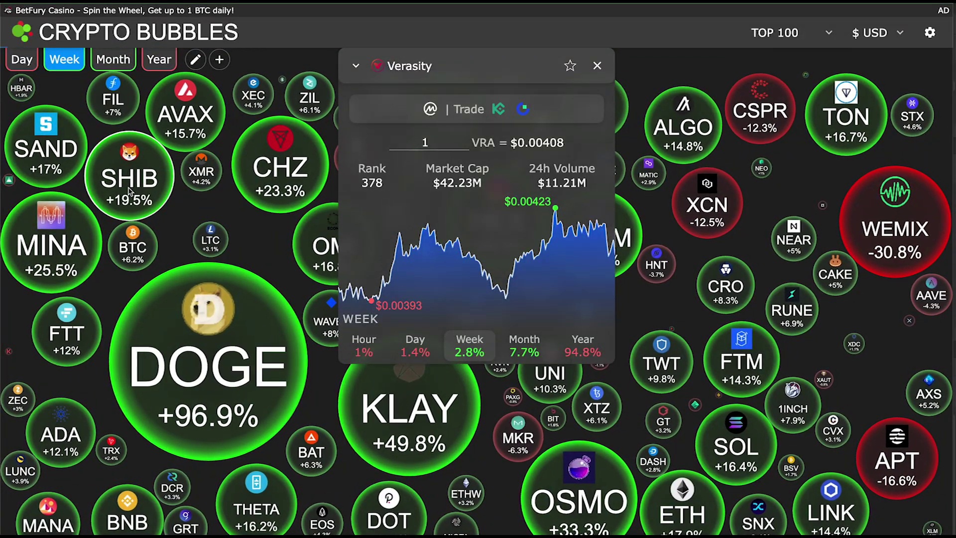
click(115, 61)
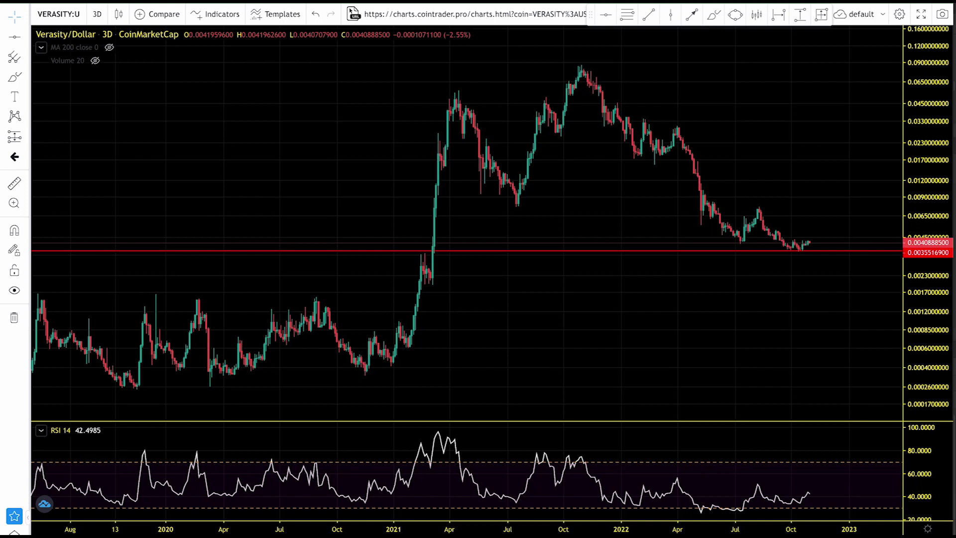
Measure the Verasity/Dollar price rise from the 20 Nov 2020 low to the 31 Oct 2021 peak, and clear the measurement.
scroll(562, 195, down, 2)
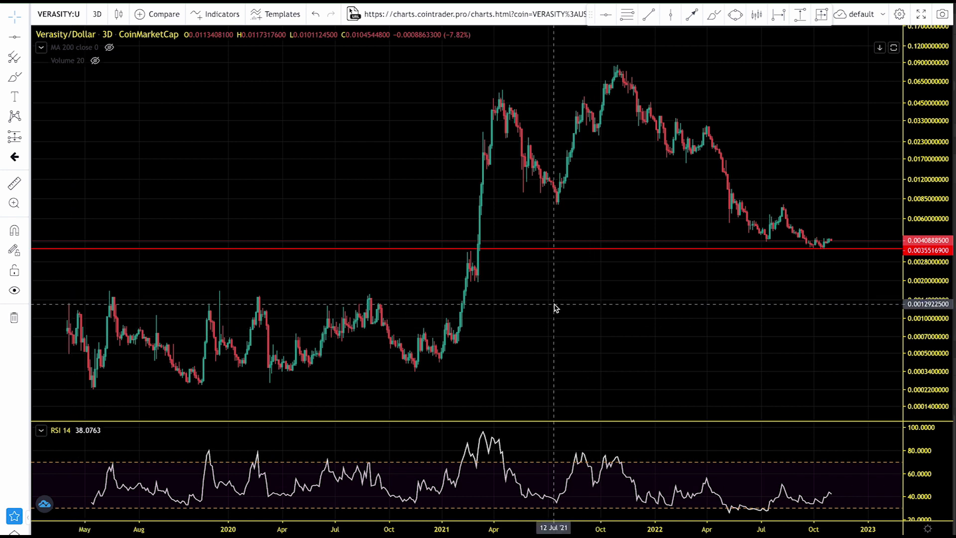
scroll(557, 306, up, 2)
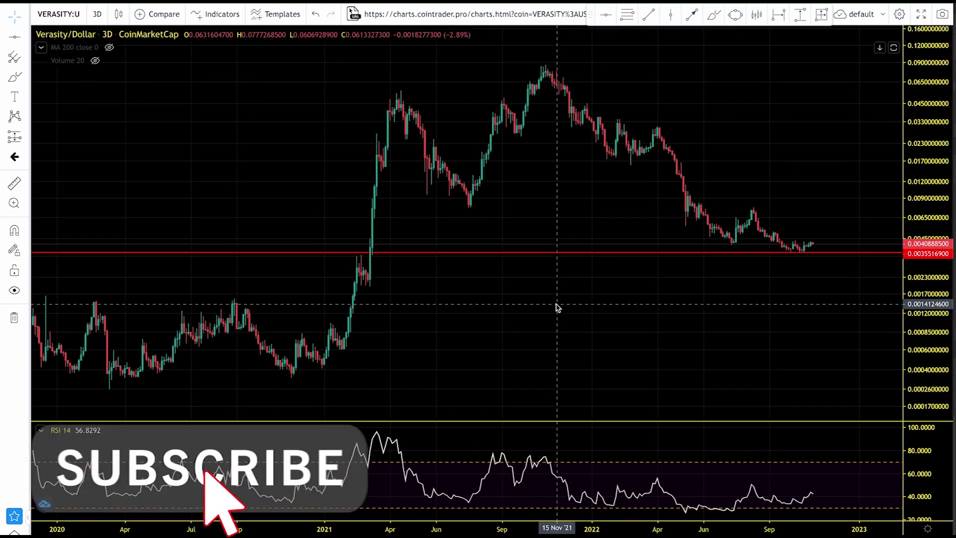
click(16, 183)
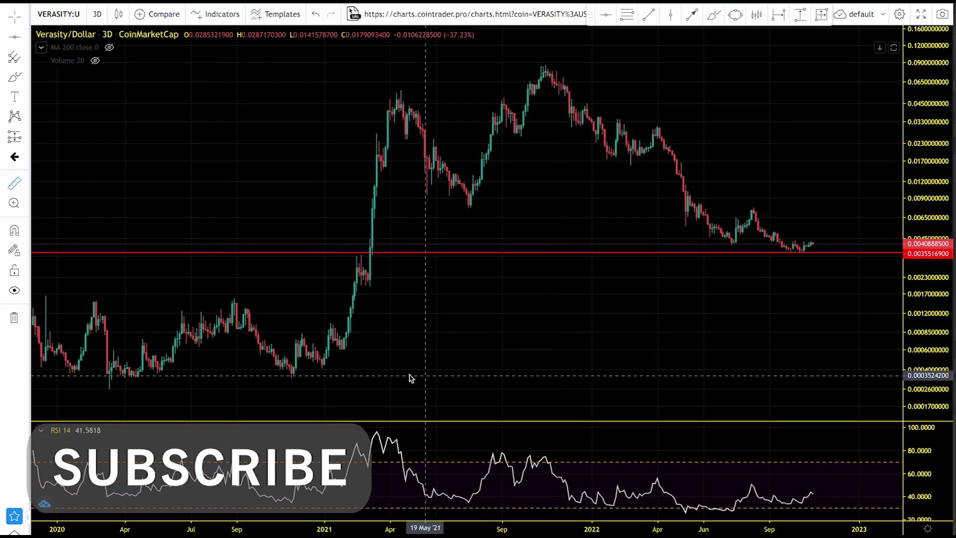
click(294, 377)
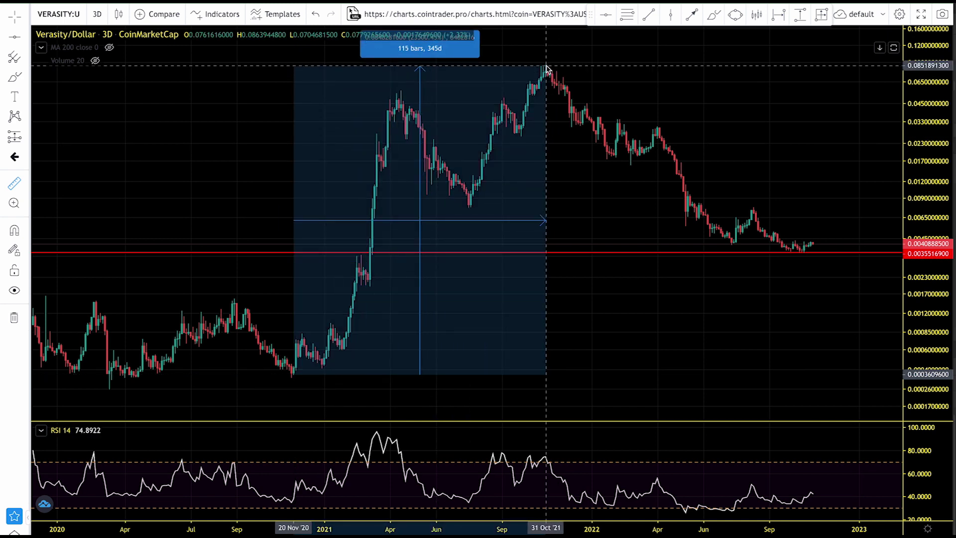
click(546, 68)
drag(915, 127, 936, 142)
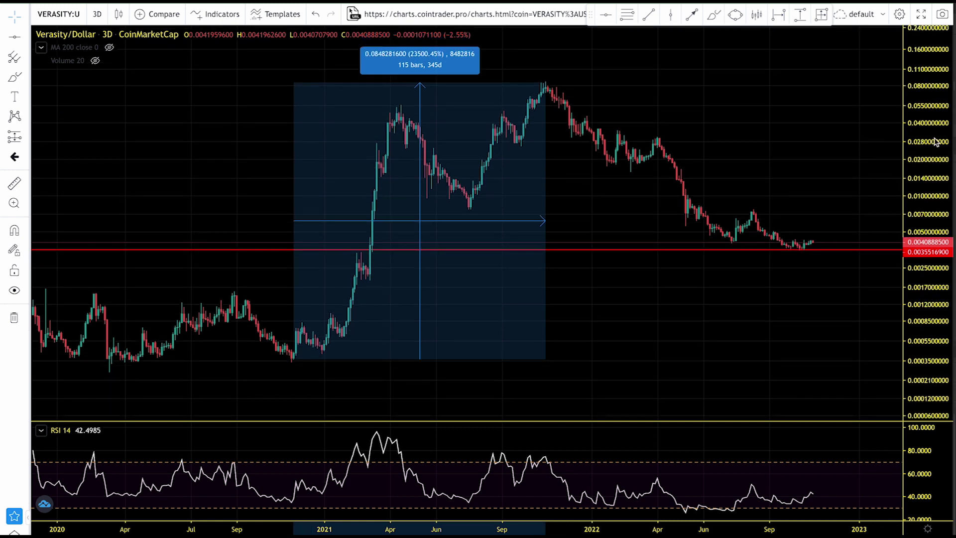
scroll(935, 141, left, 1)
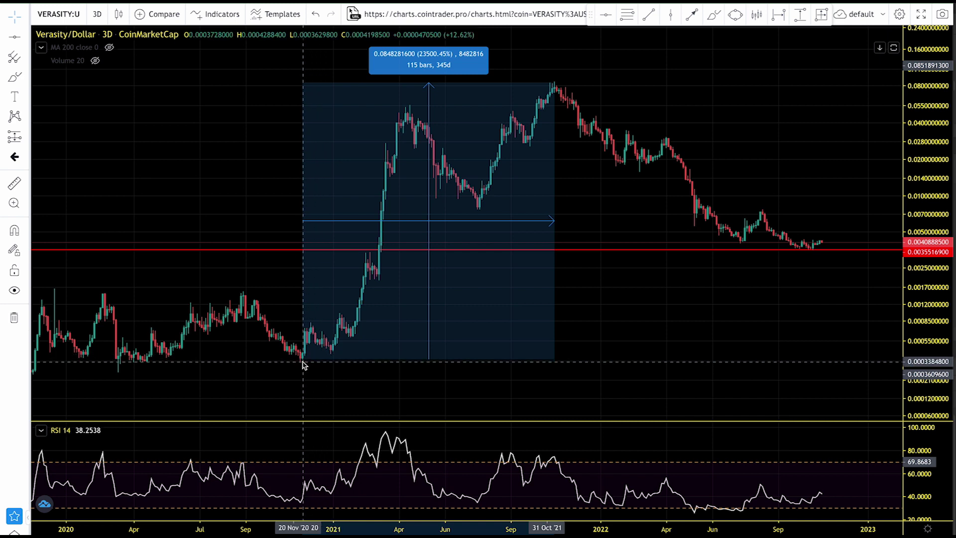
click(553, 84)
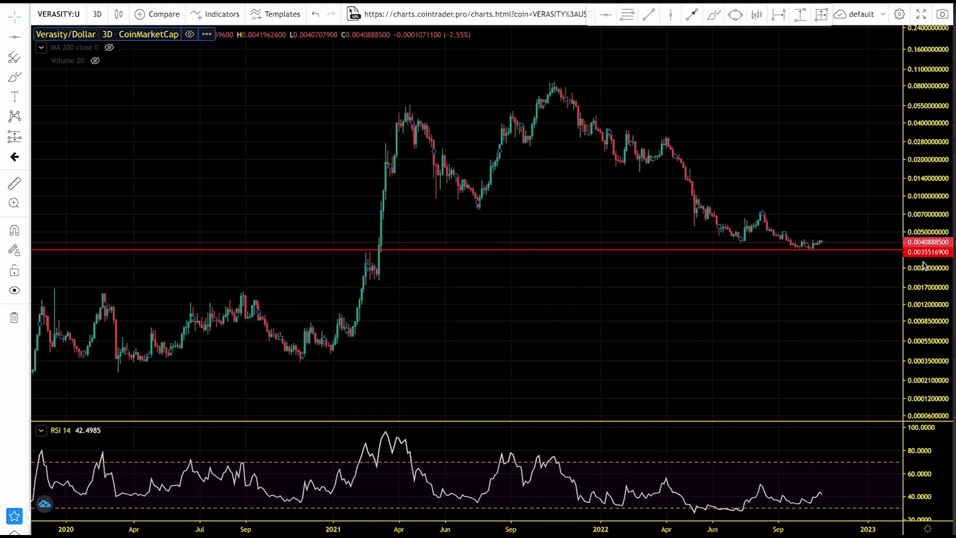
click(757, 171)
Measure the Verasity/Dollar rally from 9 Feb 2021 to the mid-April 2021 peak.
scroll(757, 170, up, 3)
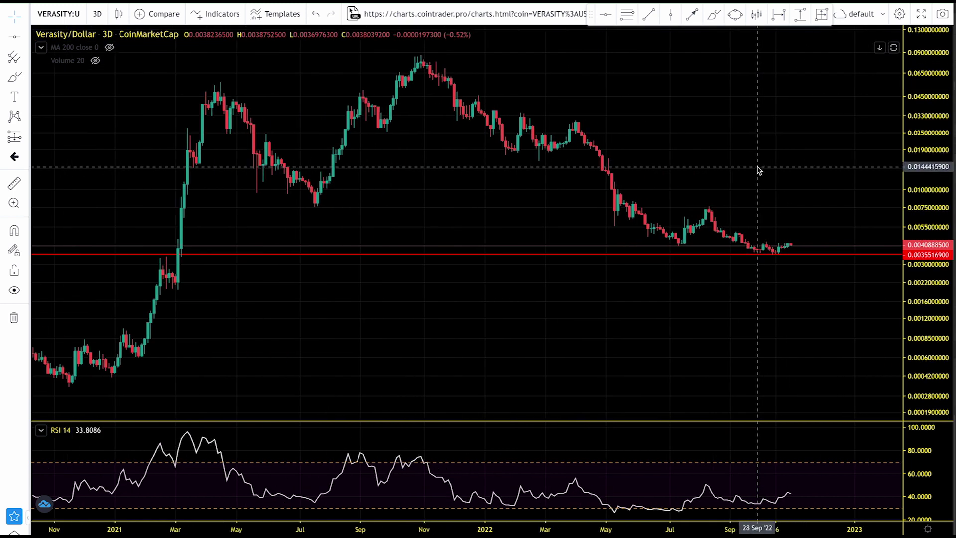
scroll(757, 171, down, 4)
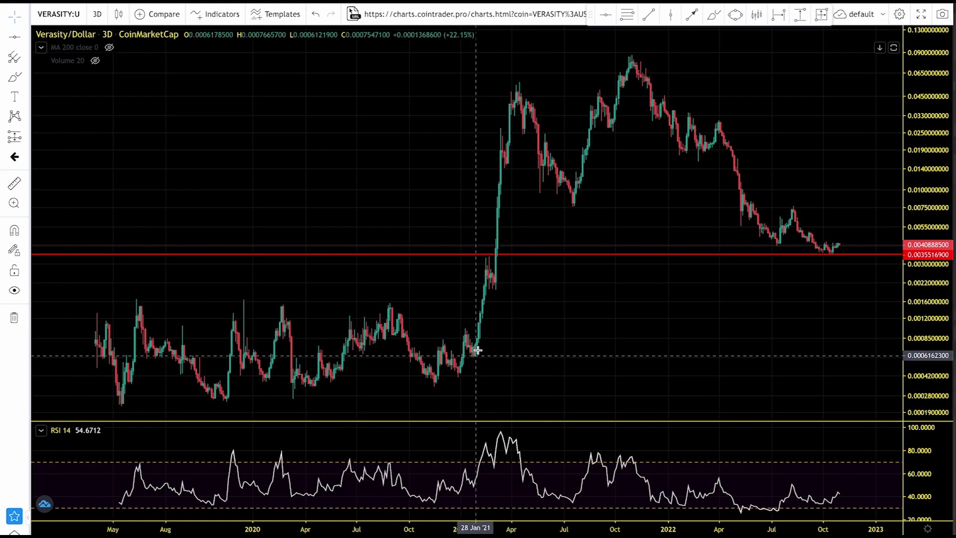
key(shift)
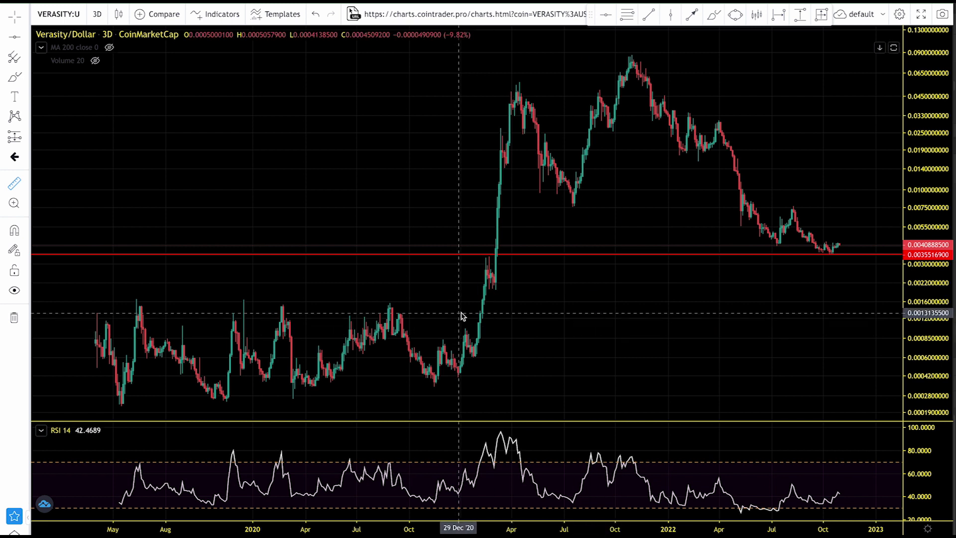
click(482, 309)
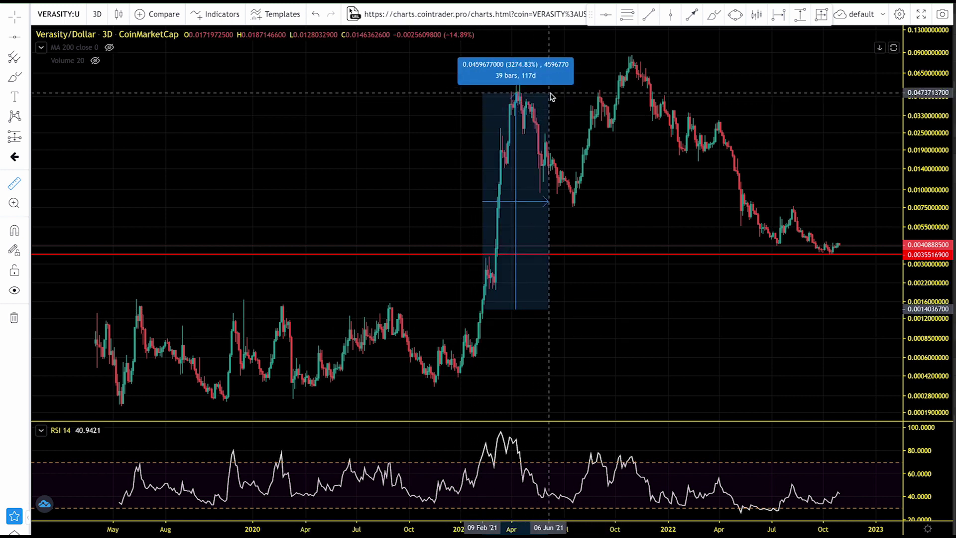
scroll(551, 95, right, 2)
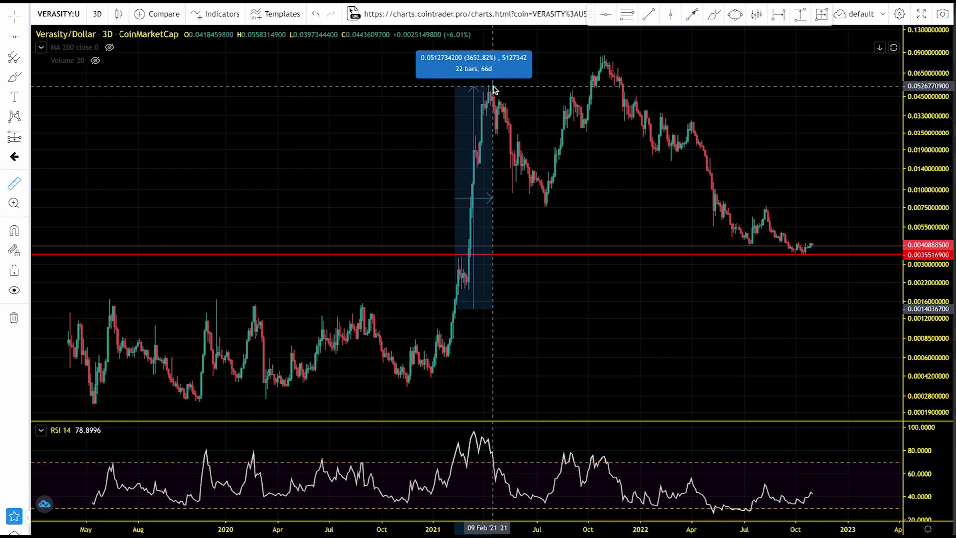
scroll(494, 88, left, 1)
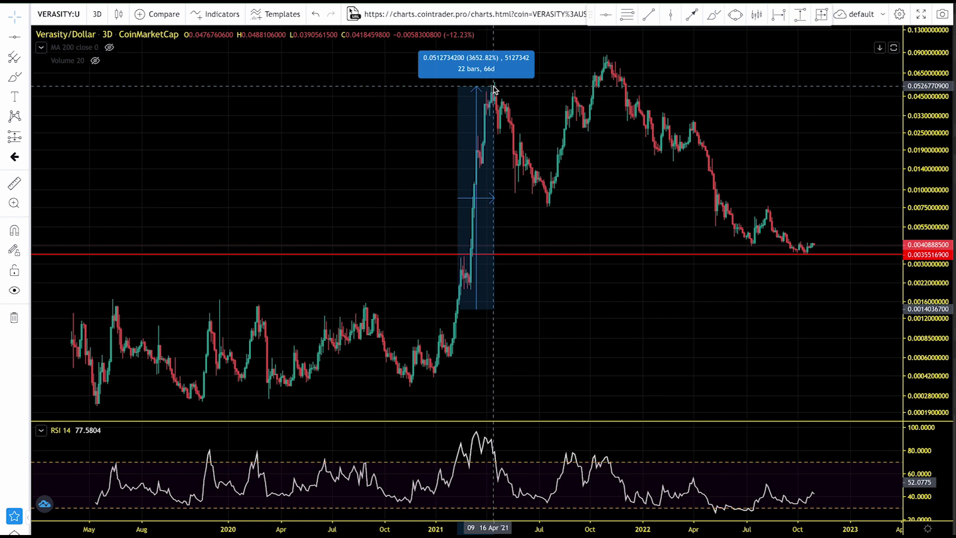
Examine the measured early-2021 rally against the surrounding price history from 2019 to 2022.
scroll(493, 92, left, 5)
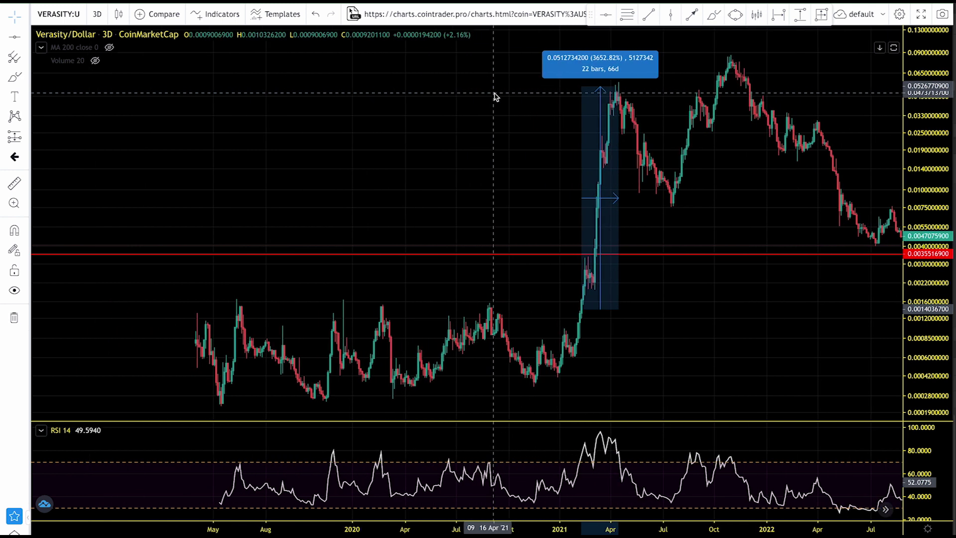
scroll(494, 95, up, 2)
scroll(495, 96, right, 1)
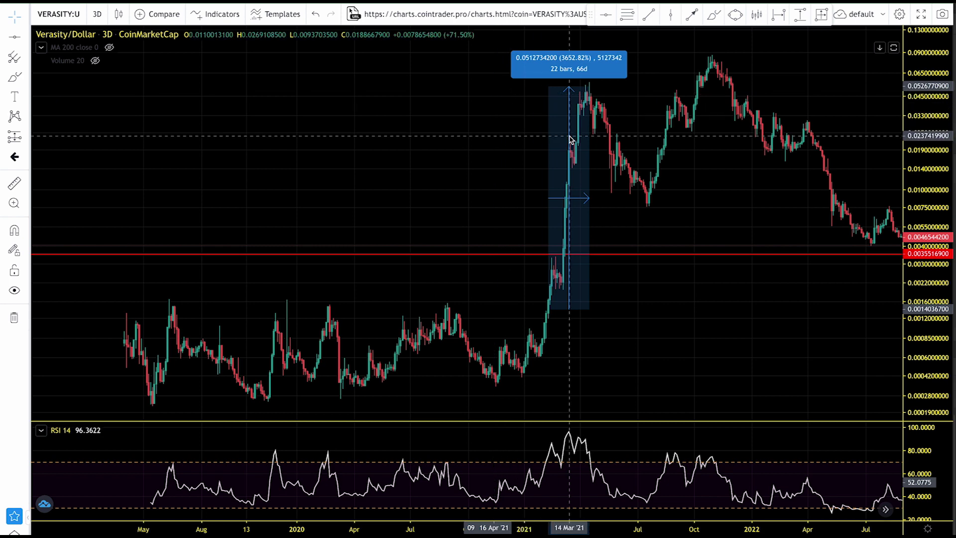
scroll(569, 138, down, 2)
scroll(568, 140, right, 6)
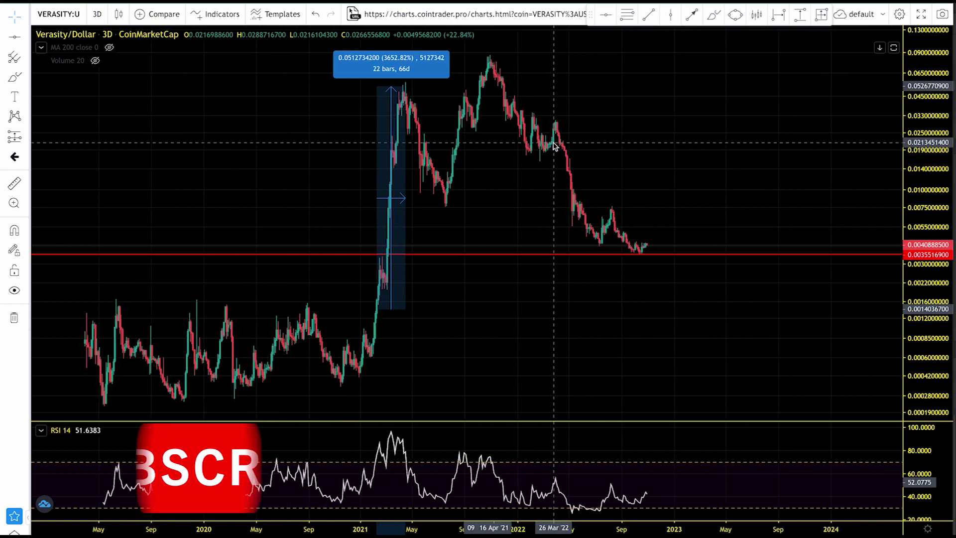
scroll(554, 144, up, 2)
scroll(554, 144, left, 8)
scroll(554, 144, down, 2)
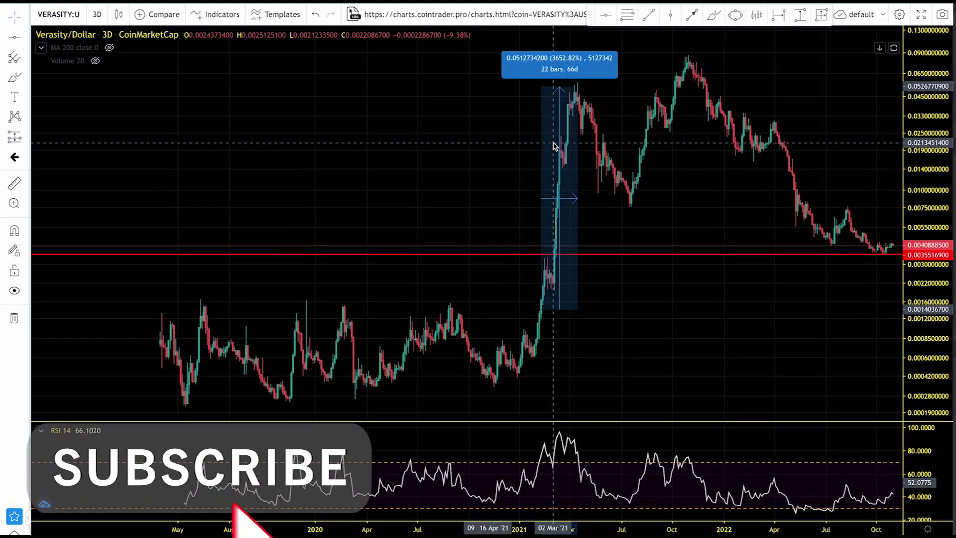
scroll(386, 178, down, 1)
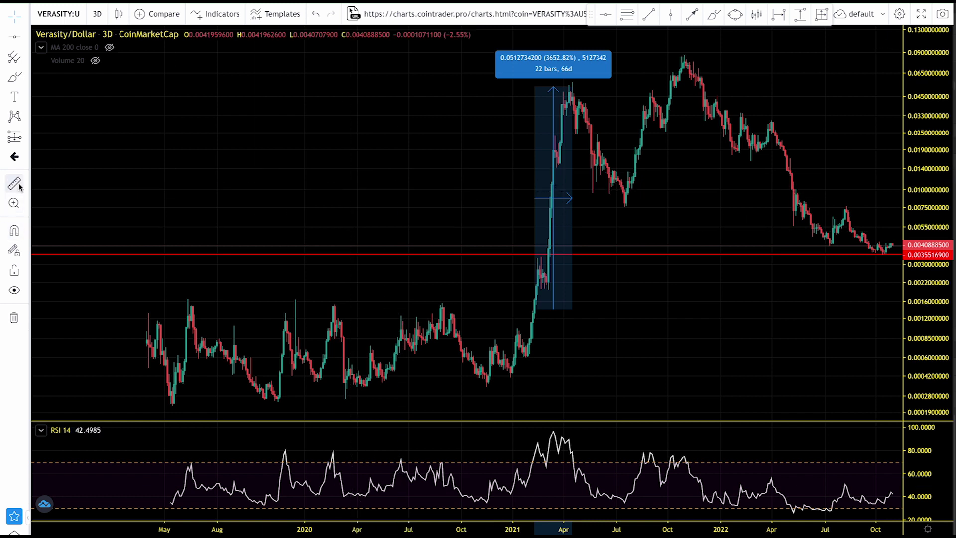
Measure the price rise from the 13 May 2019 low to the 24 Jun 2019 high.
click(172, 407)
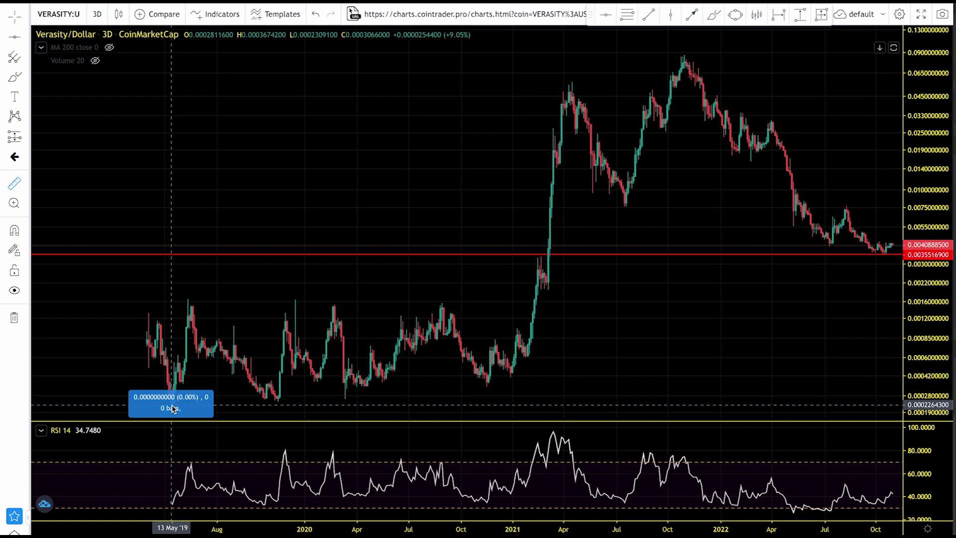
click(195, 302)
scroll(196, 302, down, 1)
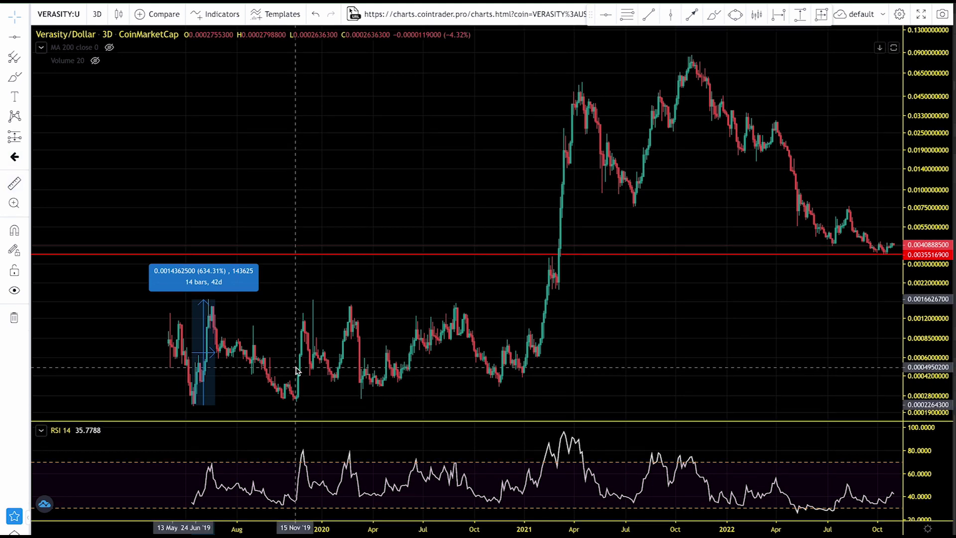
Measure the late-2019 price rise from the November low to the 24 Dec 2019 high.
click(294, 401)
click(8, 189)
click(289, 399)
click(315, 301)
Measure the early-2020 rally from the 25 Jan low, plus the rise from 10 Mar to 3 Sep 2020.
click(20, 187)
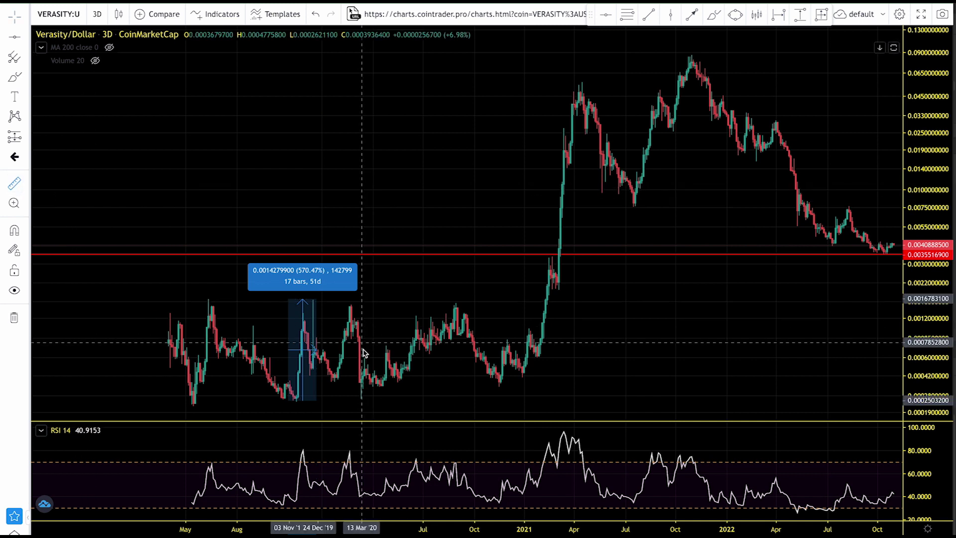
click(336, 385)
click(359, 307)
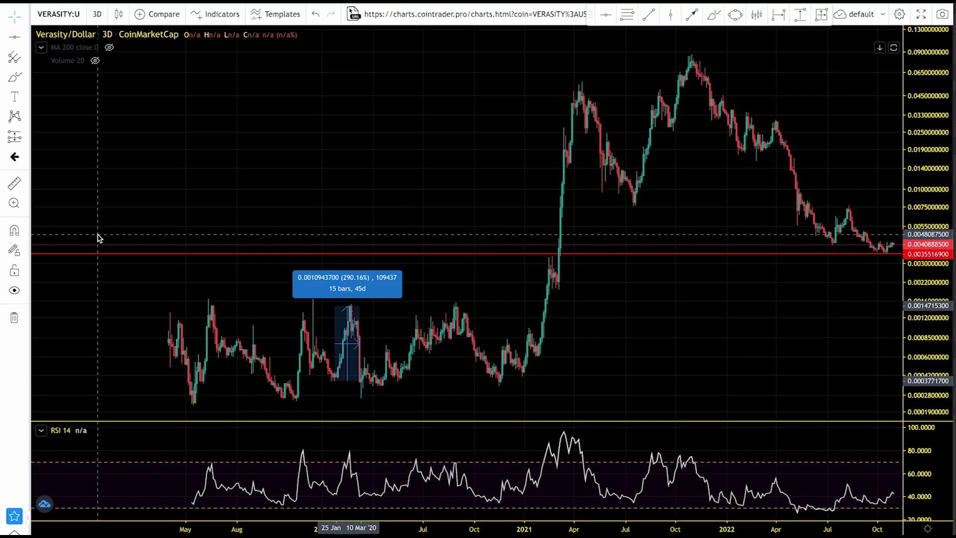
click(22, 185)
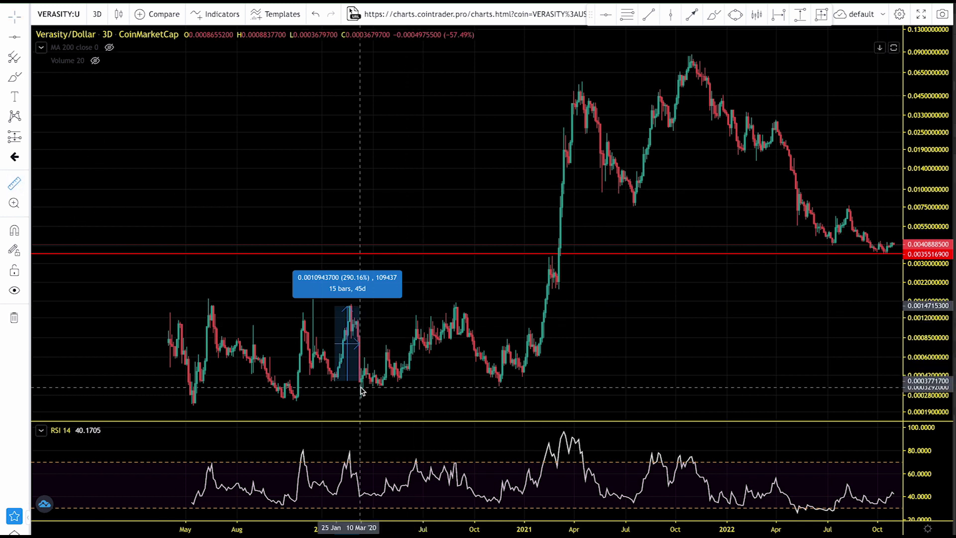
click(360, 387)
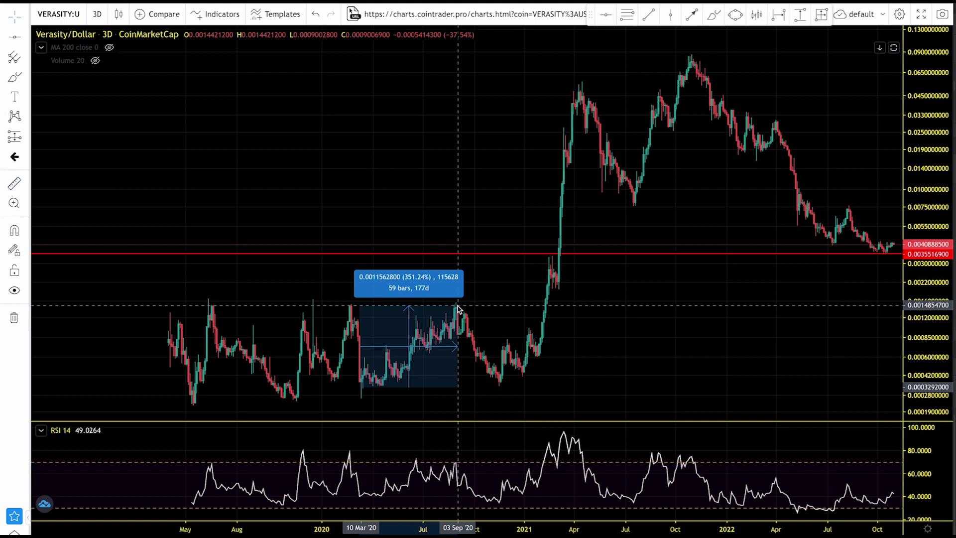
Measure the price decline from the 31 Oct 2021 high to the 31 Oct 2022 low level.
scroll(458, 309, down, 5)
scroll(523, 286, up, 3)
click(15, 184)
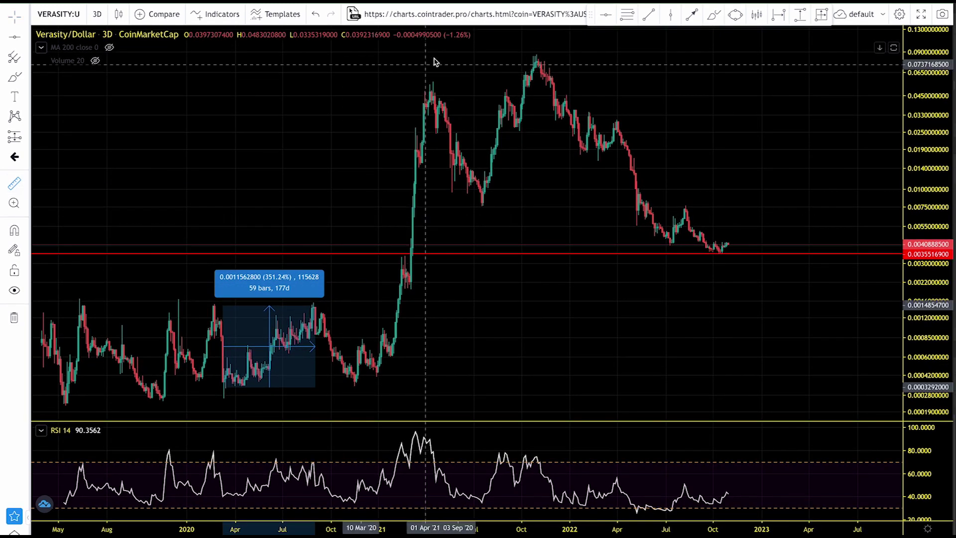
click(536, 59)
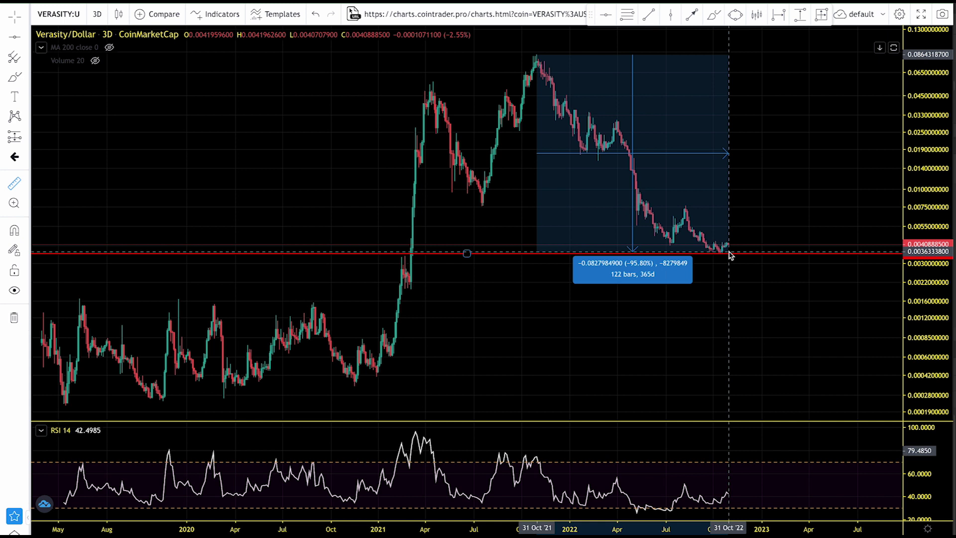
click(728, 253)
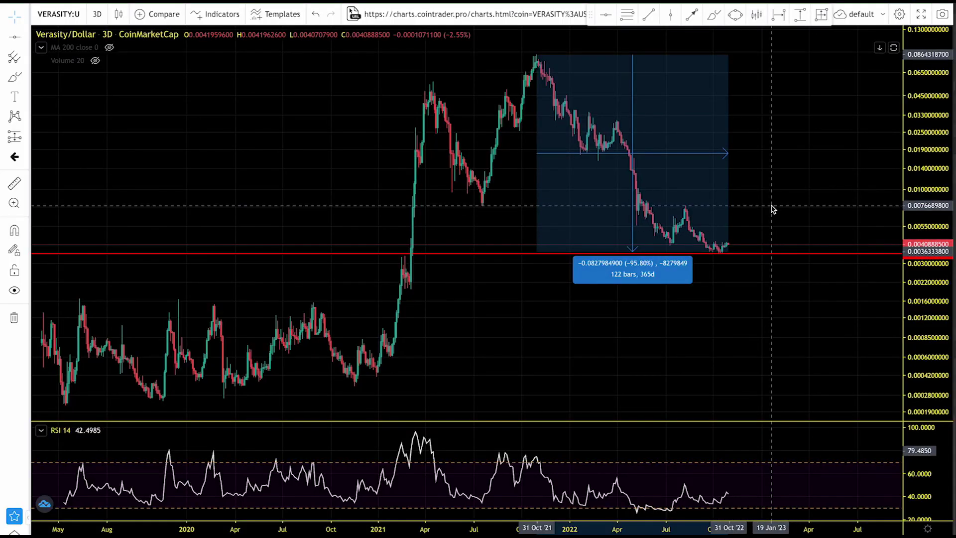
click(754, 203)
Add a horizontal price line at 0.0075330000, level with the July 2021 low and the August 2022 peak.
scroll(668, 196, up, 3)
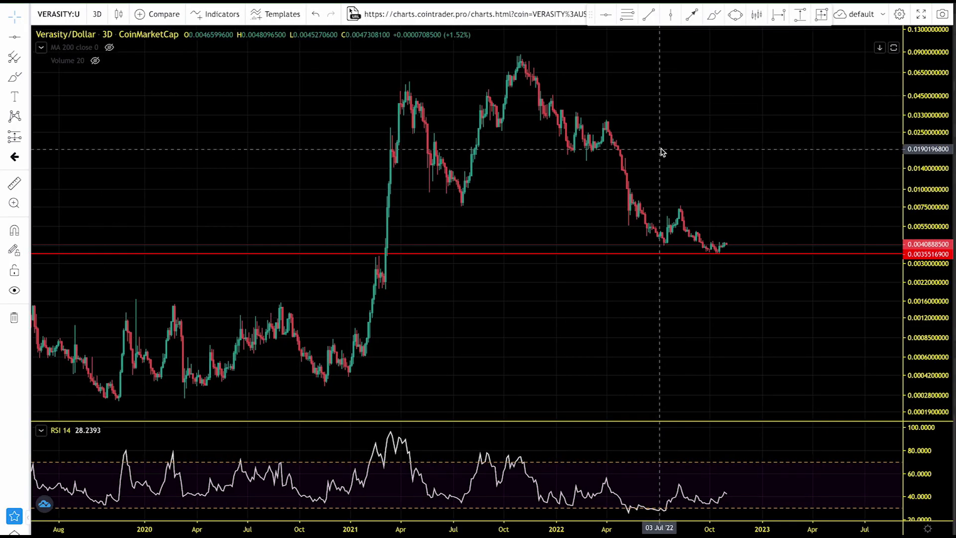
drag(661, 151, 656, 182)
click(605, 15)
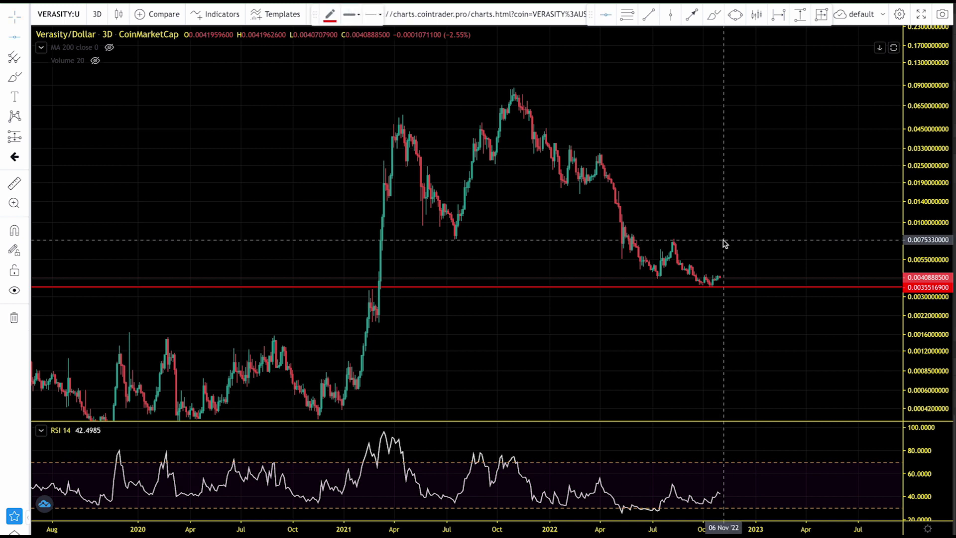
click(723, 239)
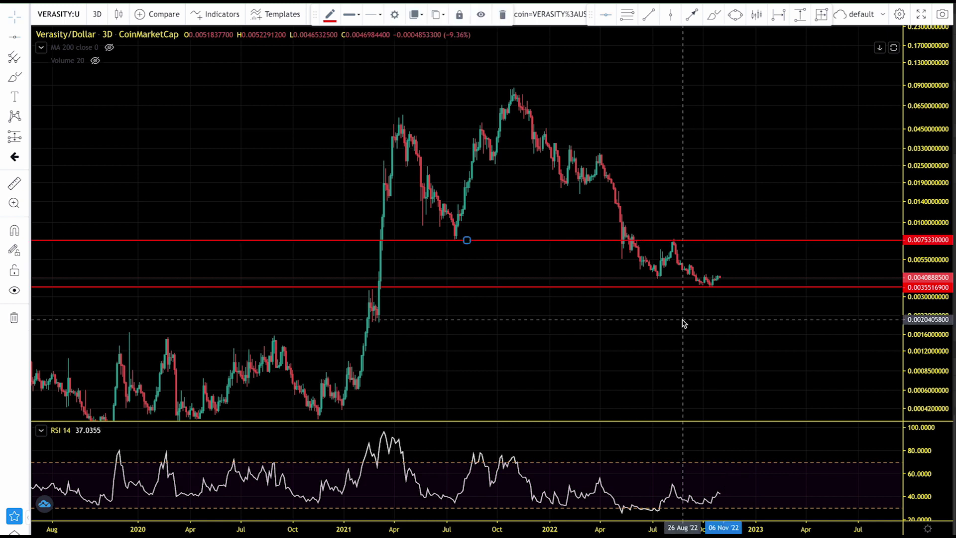
Brush a circle around the August 2022 peak and a circled asterisk at December 2022 on the 0.0075330000 line.
click(712, 16)
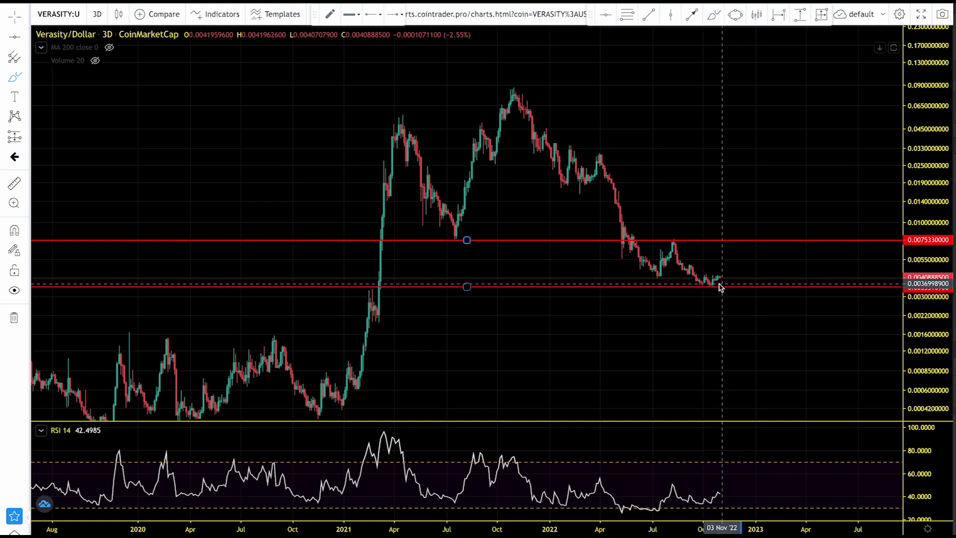
click(677, 239)
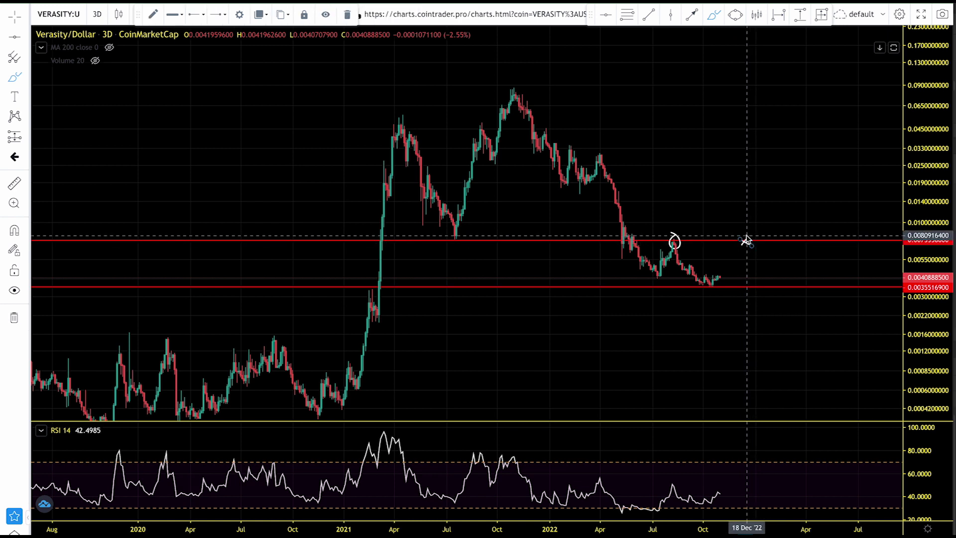
click(744, 241)
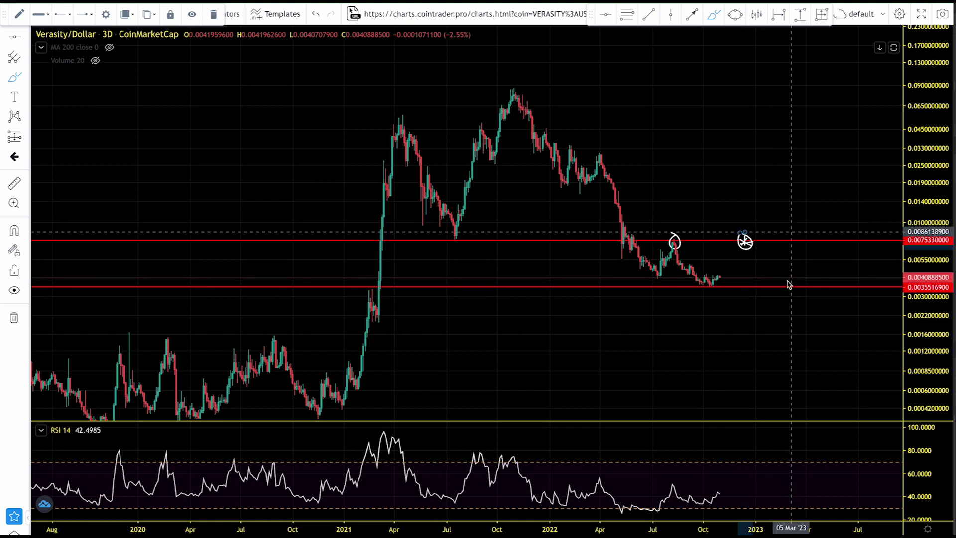
Brush a circle around the July 2021 low where it meets the 0.0075330000 line.
scroll(838, 292, left, 5)
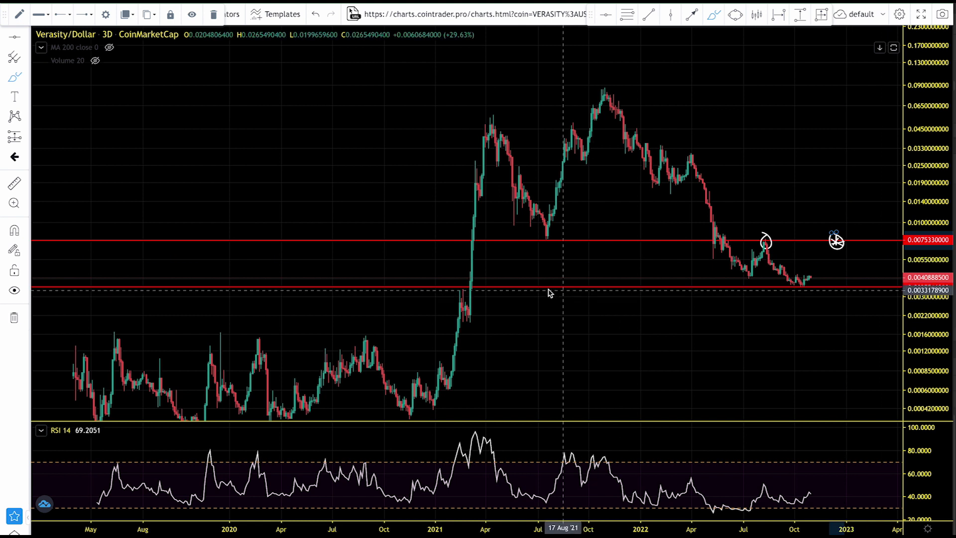
scroll(491, 283, up, 4)
click(383, 240)
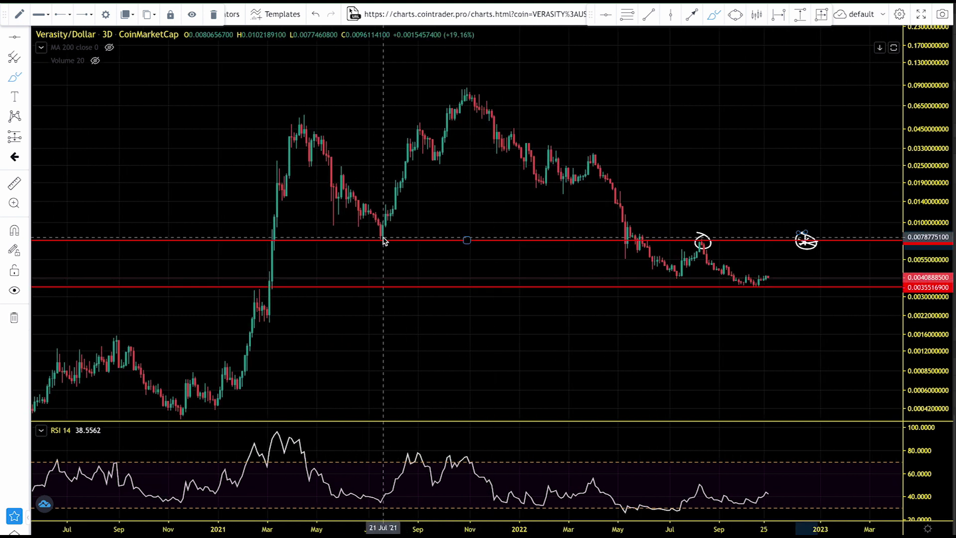
click(200, 183)
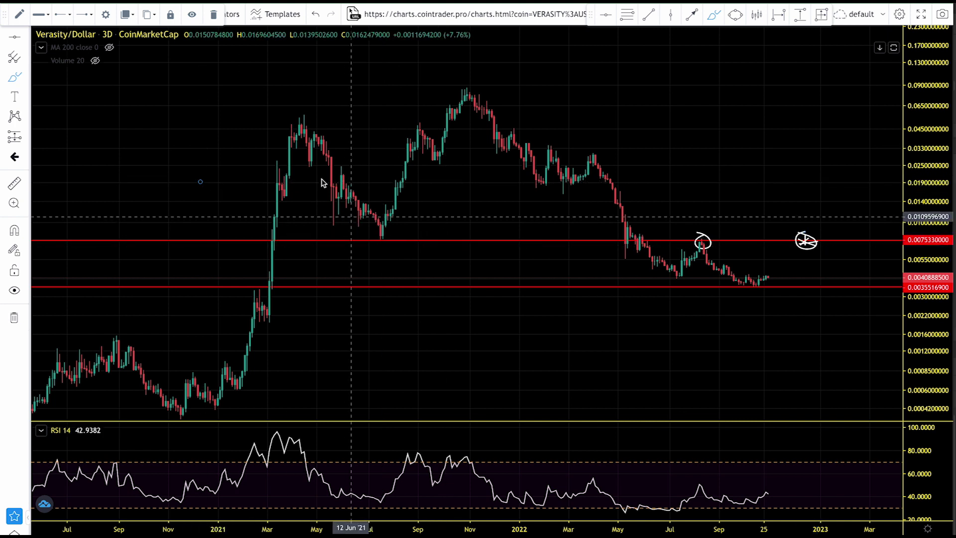
drag(6, 19, 353, 16)
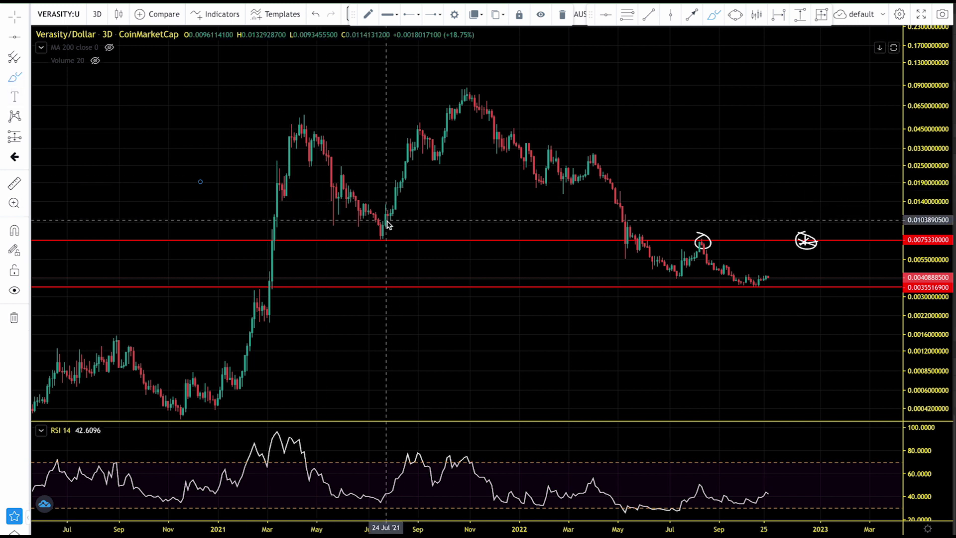
mouse_move(386, 232)
mouse_down()
mouse_move(377, 243)
mouse_move(391, 238)
mouse_up()
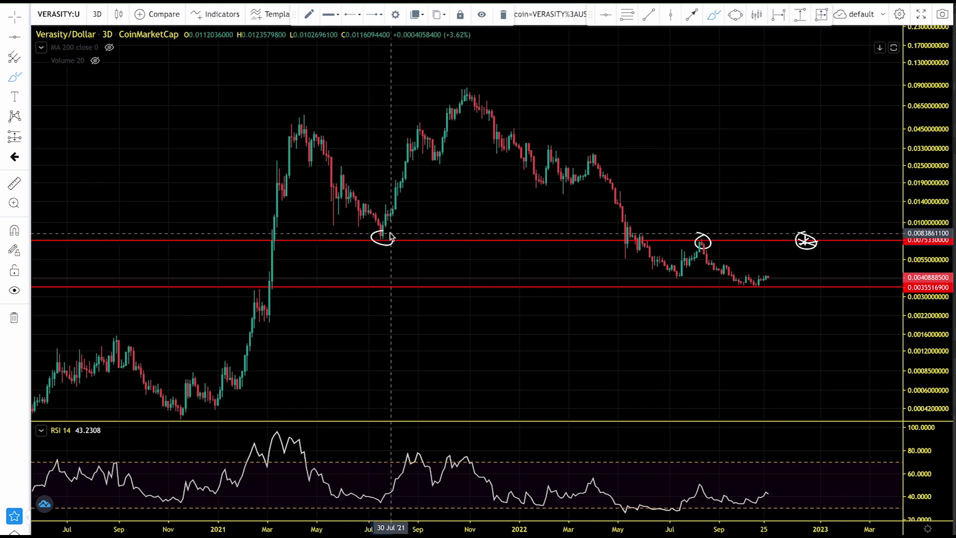
Examine the 2019 to 2022 price history against the two horizontal levels and the circled turning points.
drag(597, 260, 521, 258)
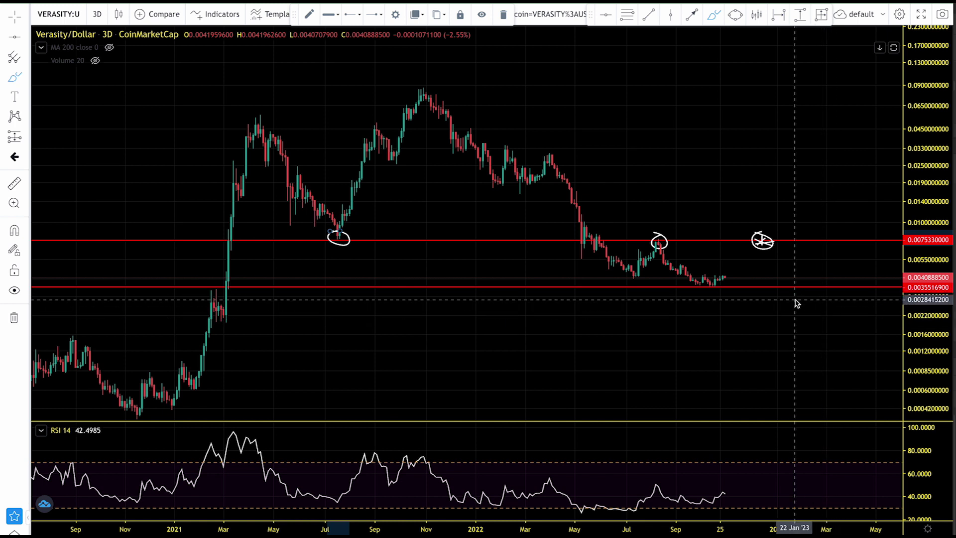
scroll(758, 285, down, 3)
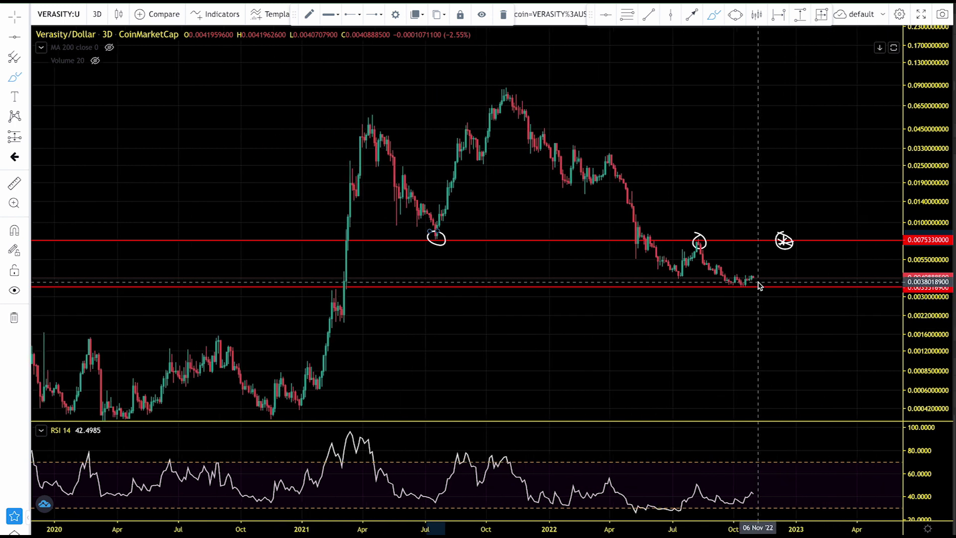
scroll(756, 285, down, 2)
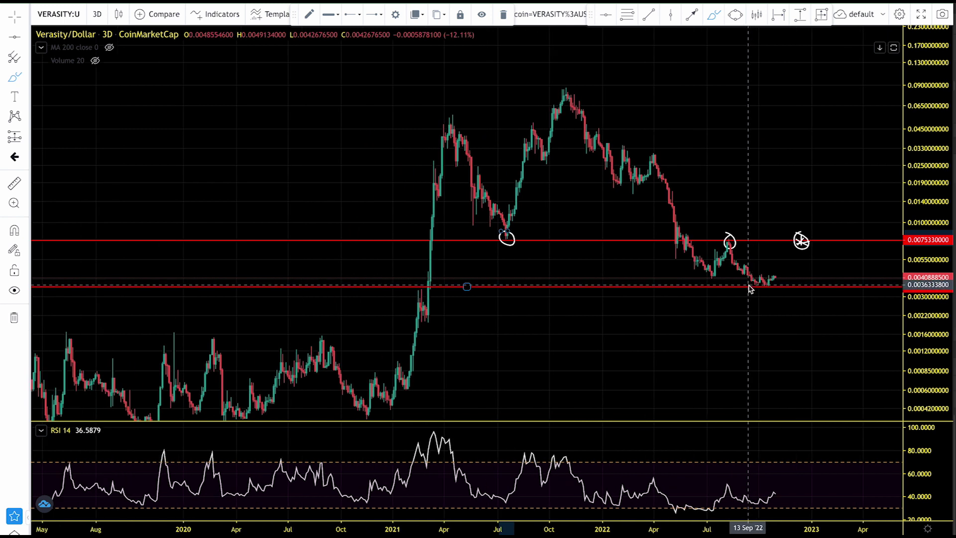
scroll(734, 284, down, 3)
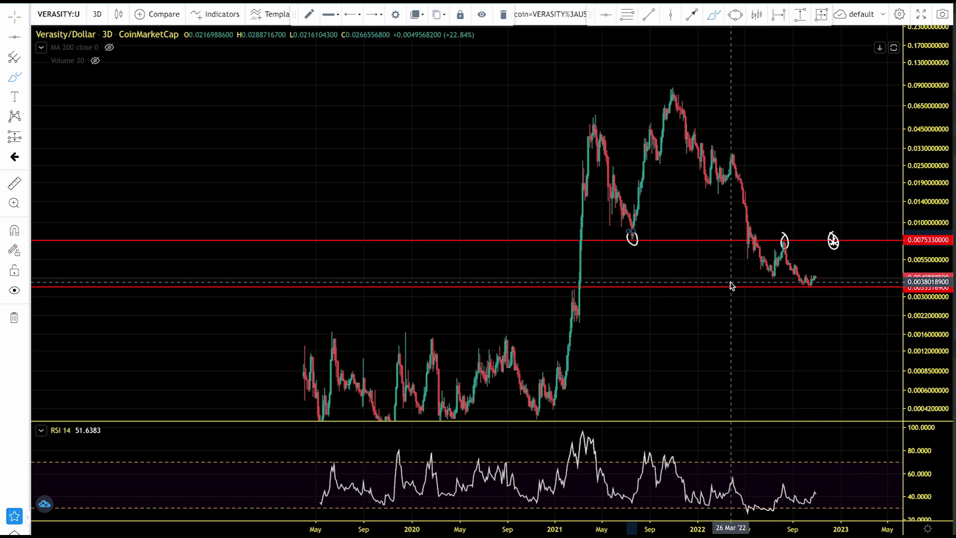
scroll(933, 195, down, 1)
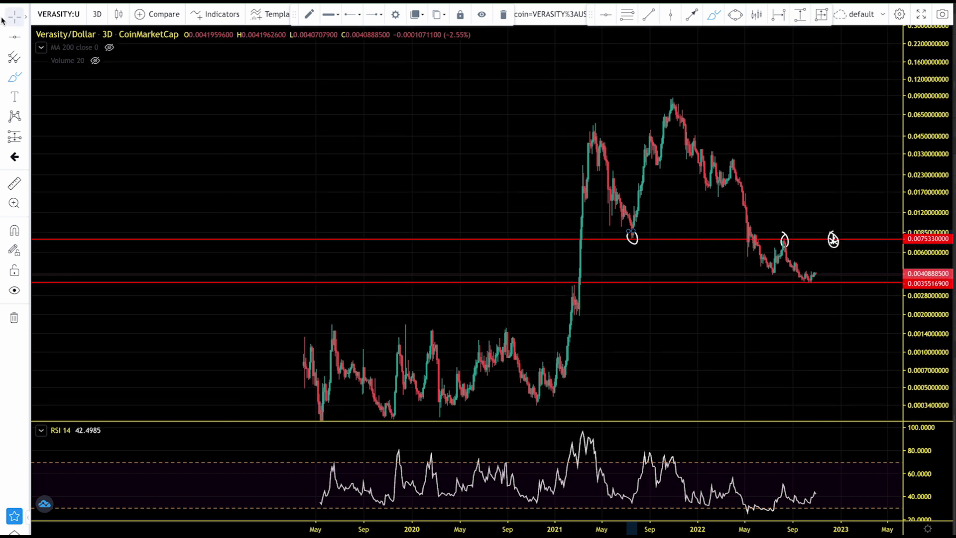
drag(393, 194, 378, 149)
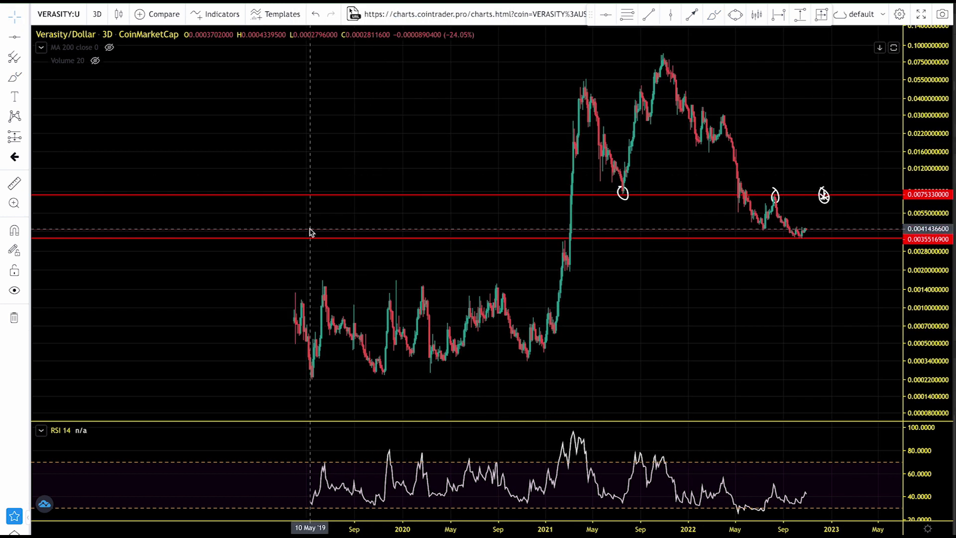
scroll(310, 232, up, 3)
scroll(309, 232, down, 3)
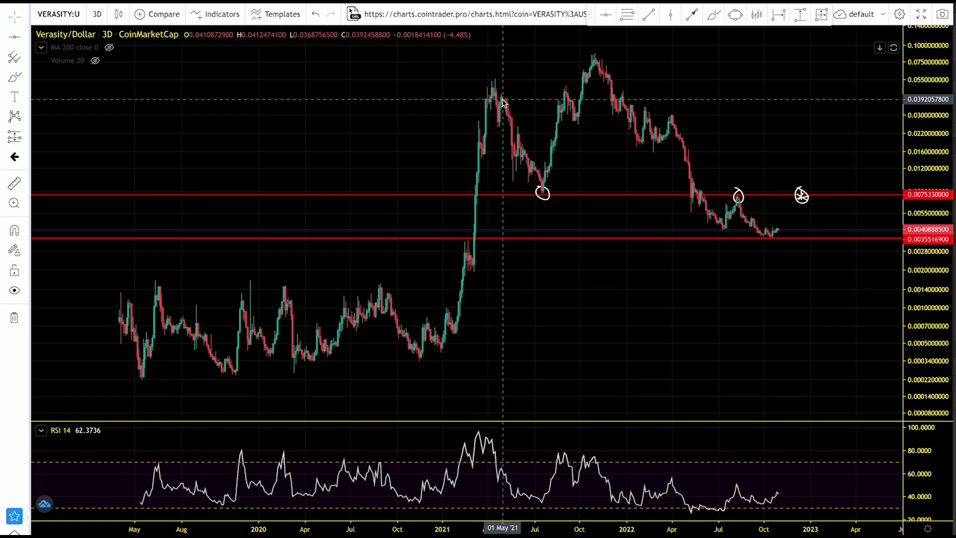
Measure the potential rise from the latest price level to the level of the late-2021 peak.
drag(926, 91, 774, 167)
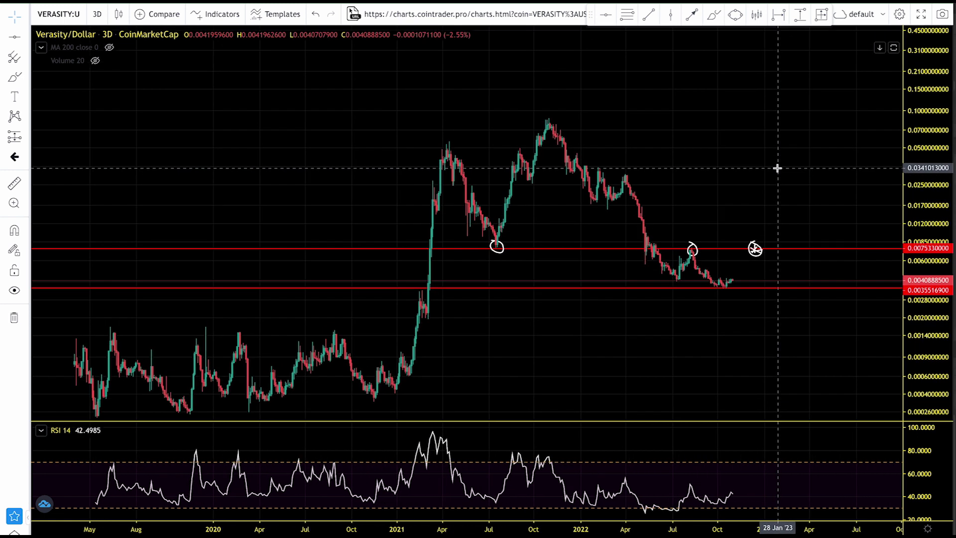
click(14, 183)
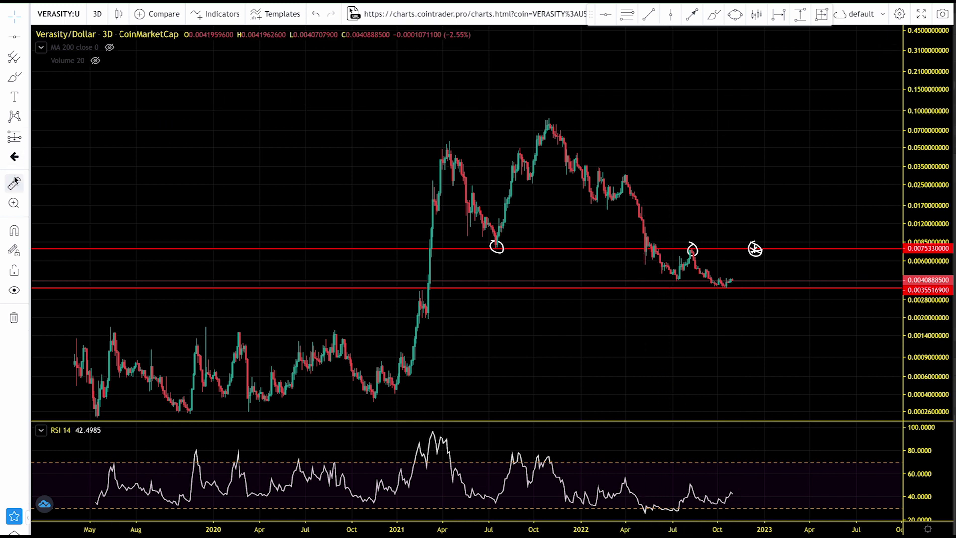
click(767, 283)
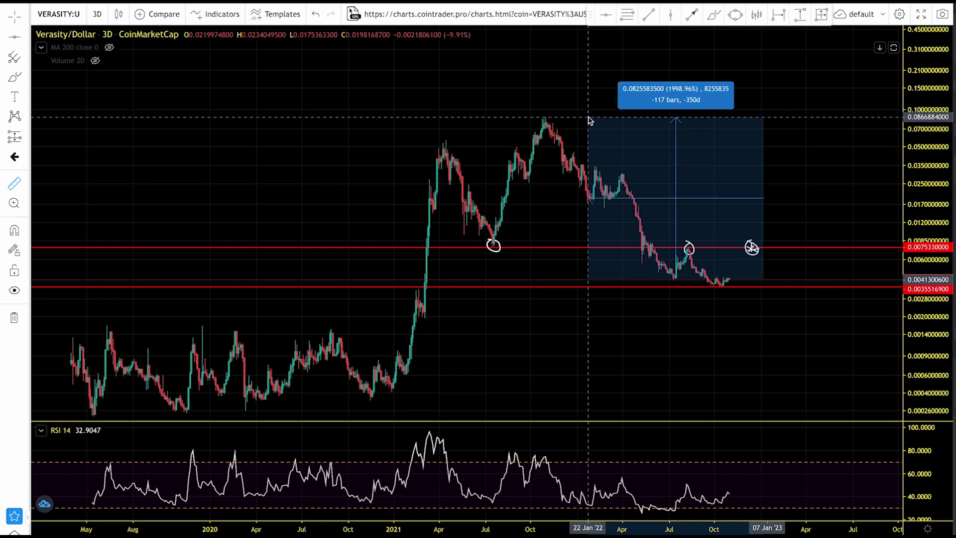
click(588, 119)
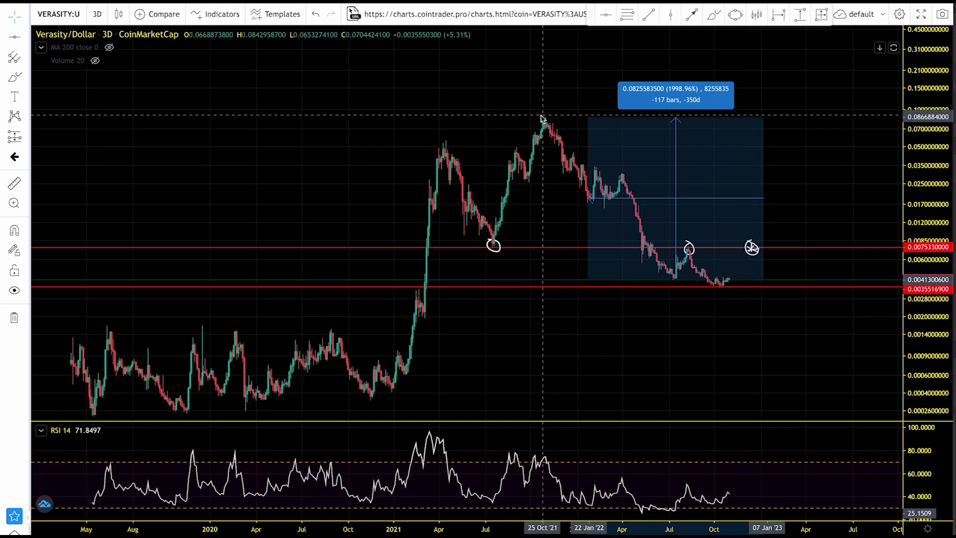
scroll(540, 121, up, 2)
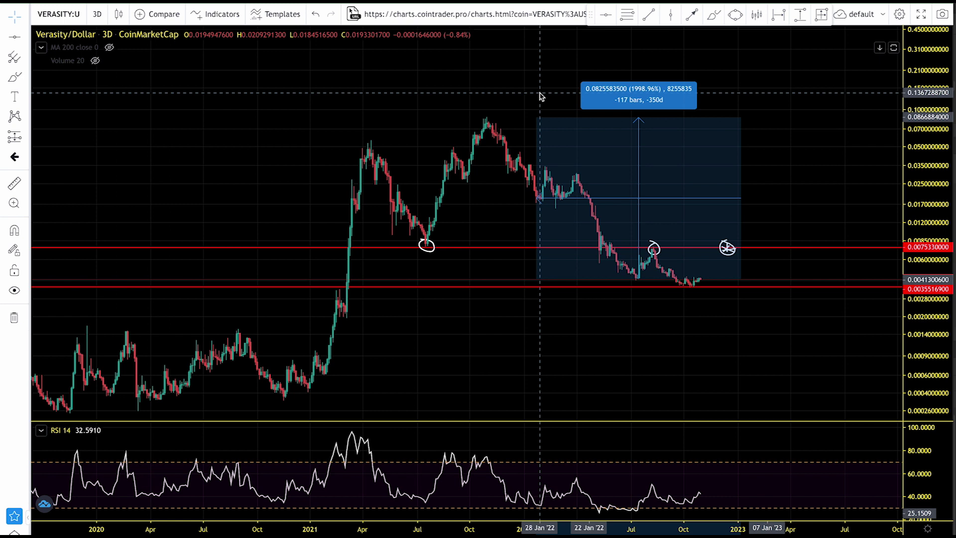
click(540, 97)
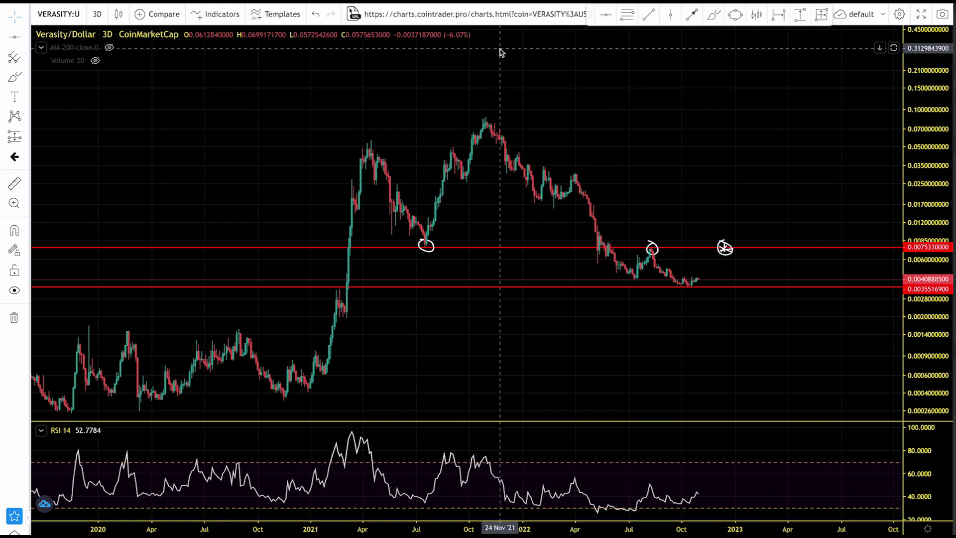
Add a horizontal price line at 0.0186679500 and brush an asterisk on it around February 2023 as a target.
scroll(500, 54, down, 1)
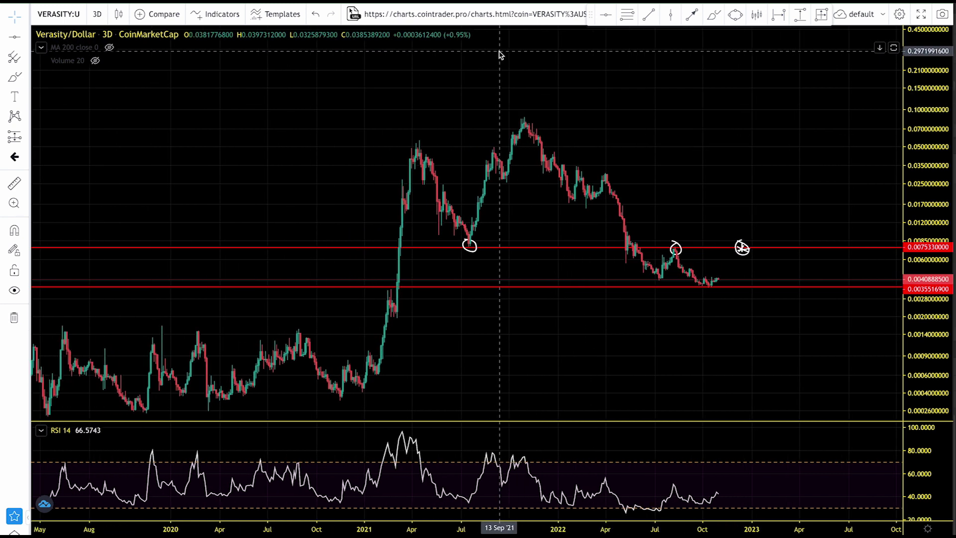
scroll(500, 54, down, 1)
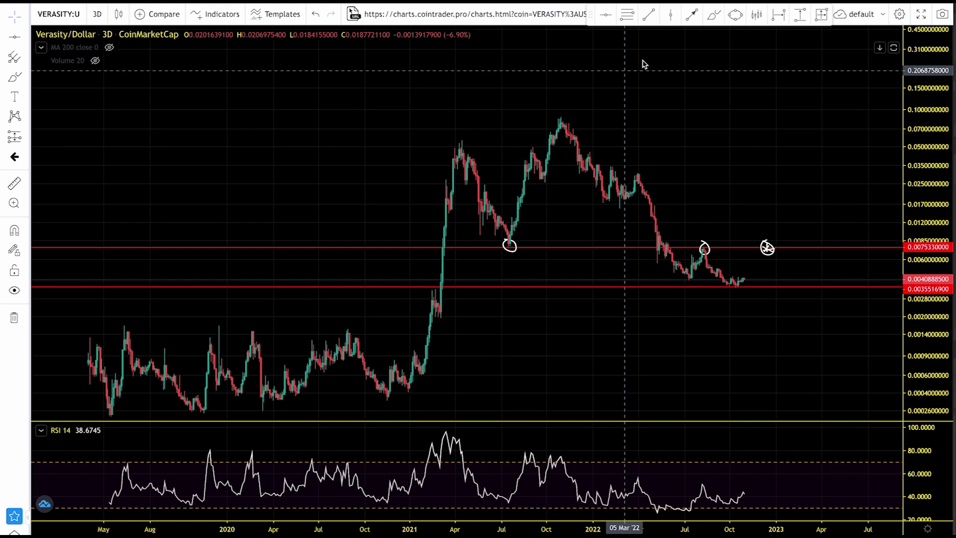
click(604, 19)
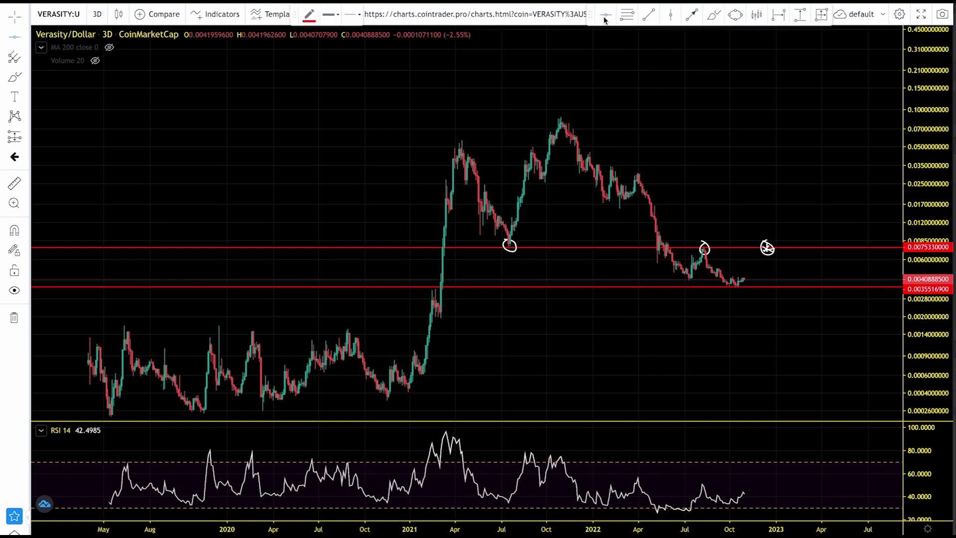
click(637, 199)
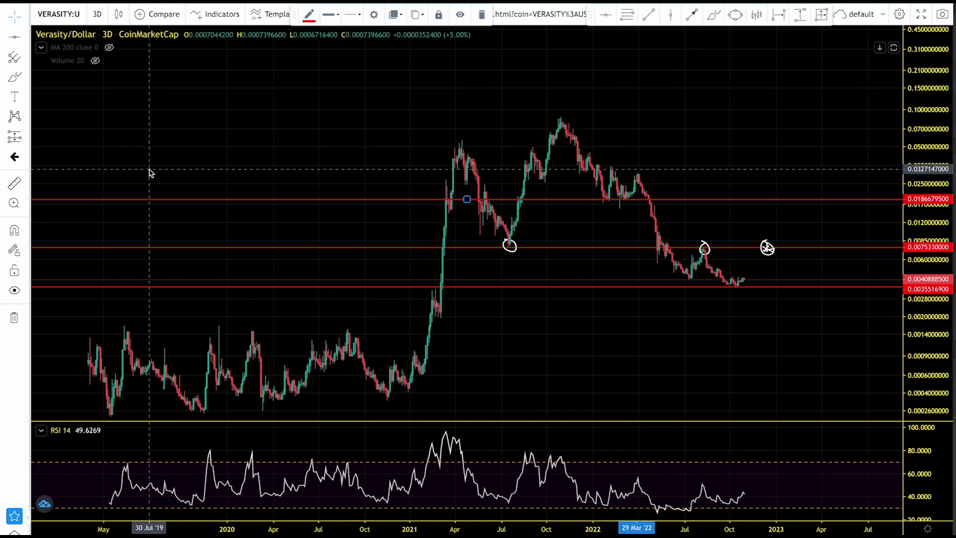
click(15, 78)
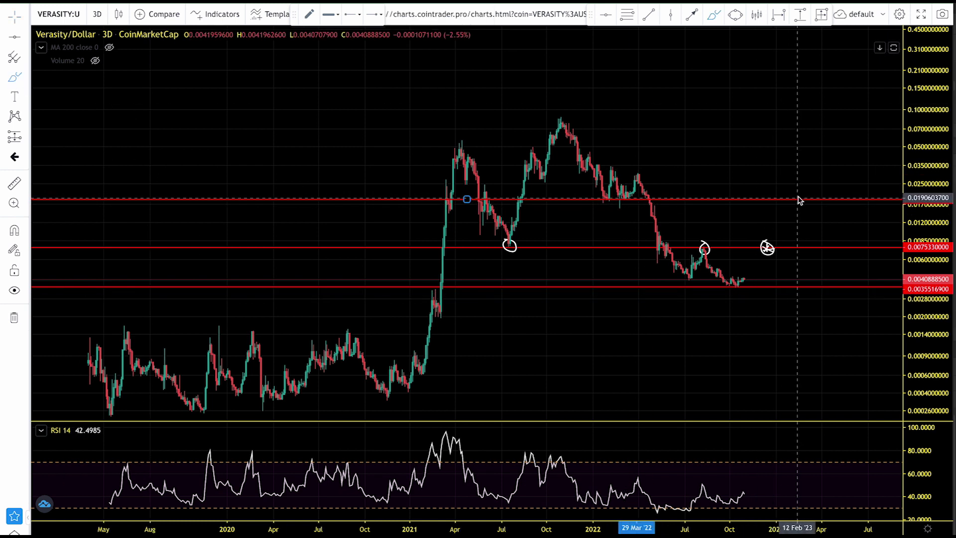
drag(801, 209, 798, 196)
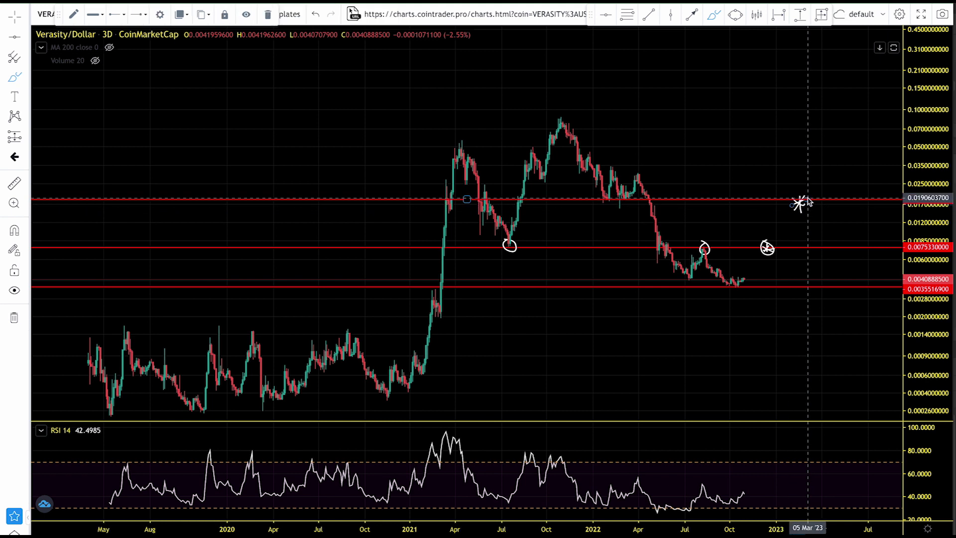
Measure the potential rise from the October 2022 low to the asterisk on the 0.0186679500 line.
click(14, 184)
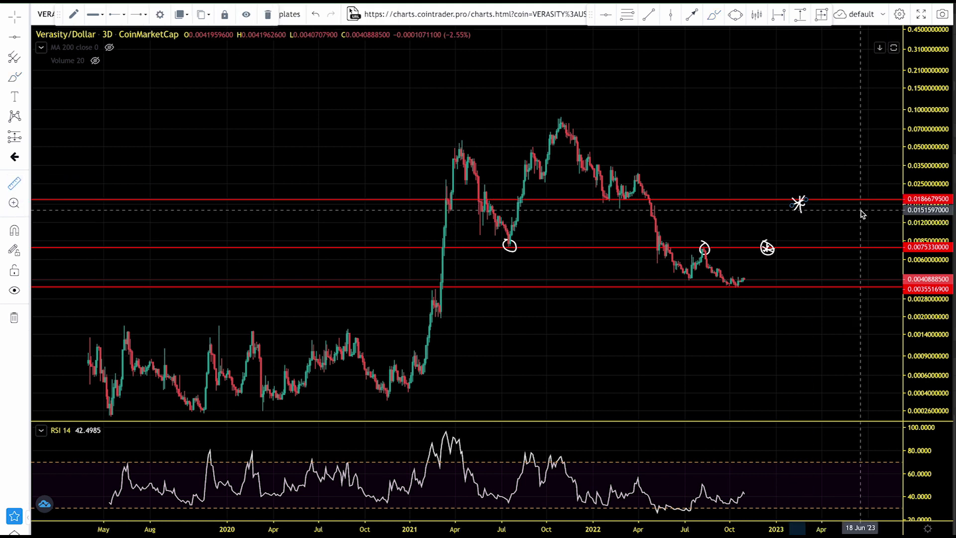
click(742, 289)
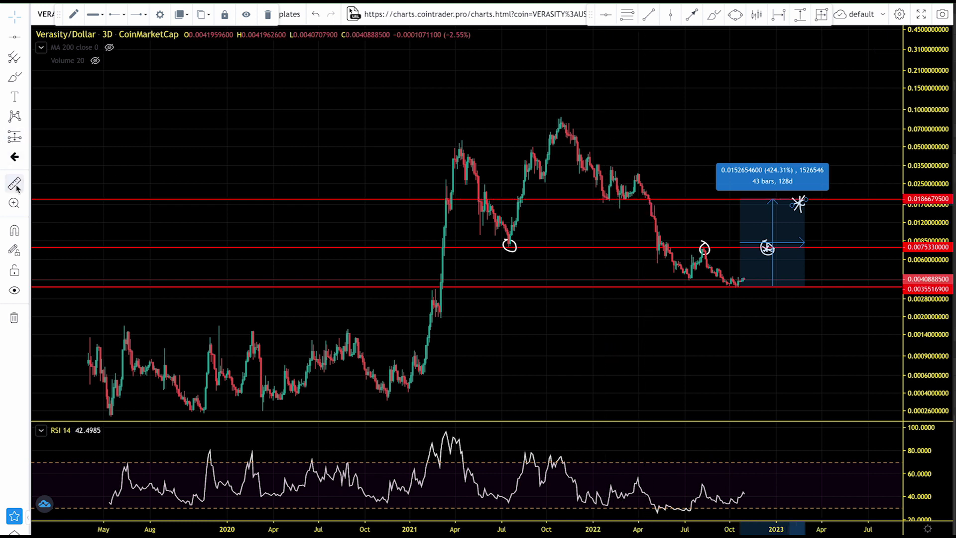
Measure the decline from the 0.0186679500 line in late March 2022 to the October 2022 low.
click(648, 199)
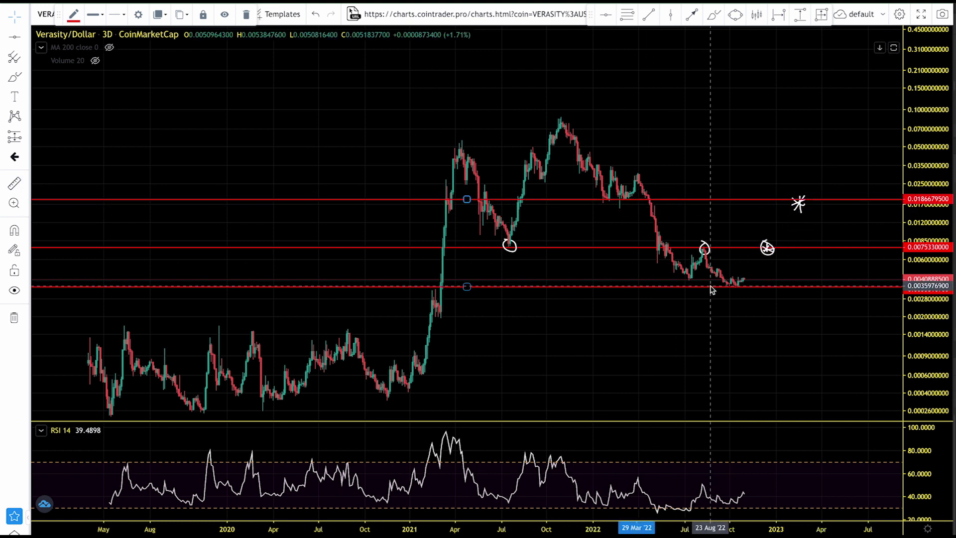
click(16, 186)
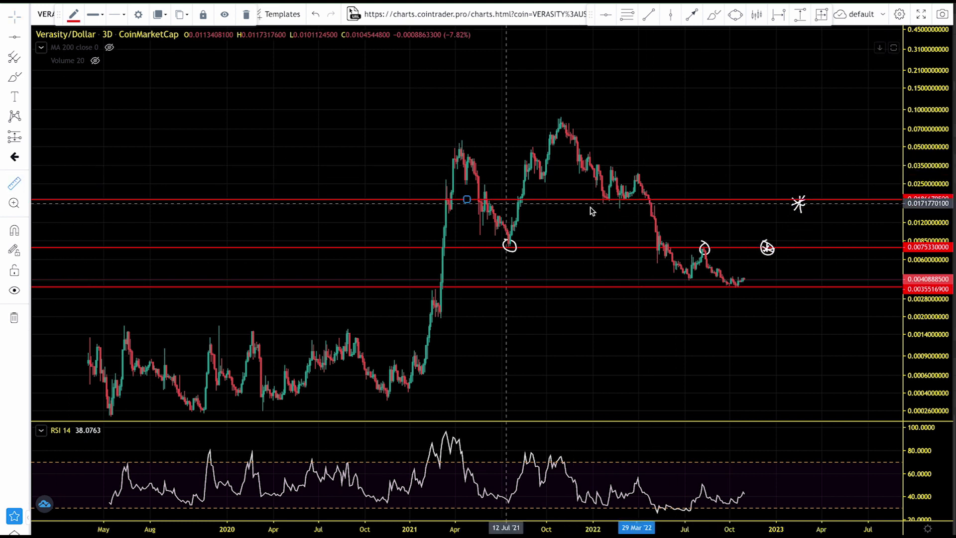
click(648, 199)
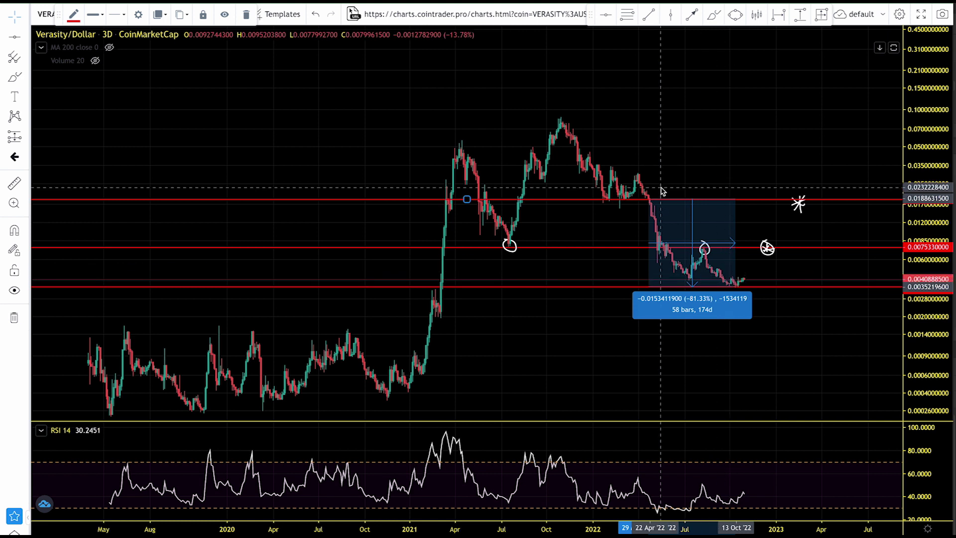
scroll(768, 207, down, 3)
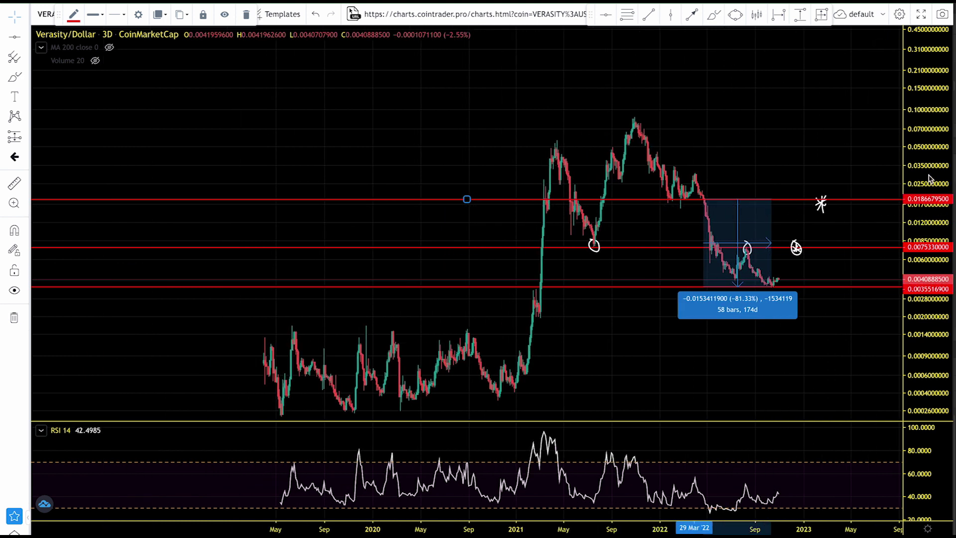
Measure the rise from the May 2019 low to the June 2019 peak, and review the 2021 to 2022 price action.
scroll(631, 299, up, 2)
key(shift)
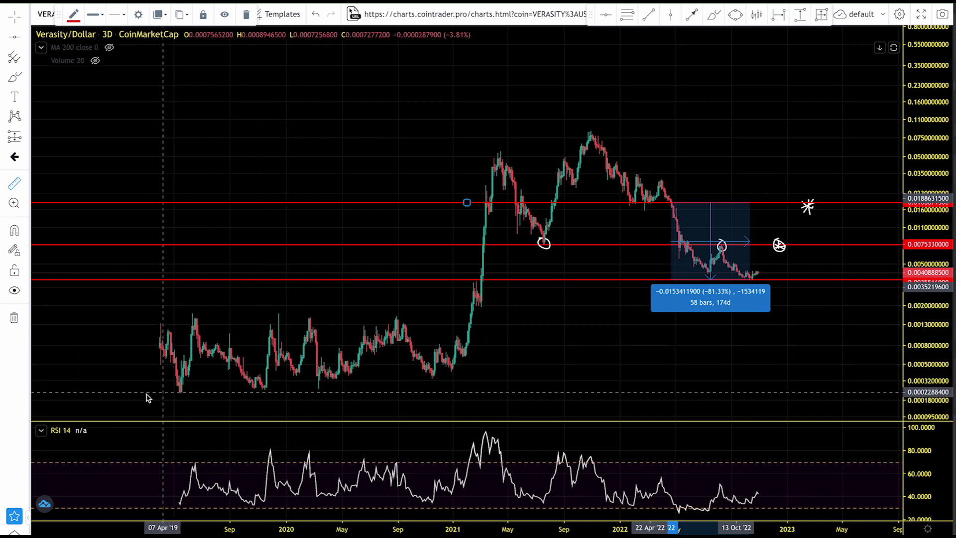
click(180, 392)
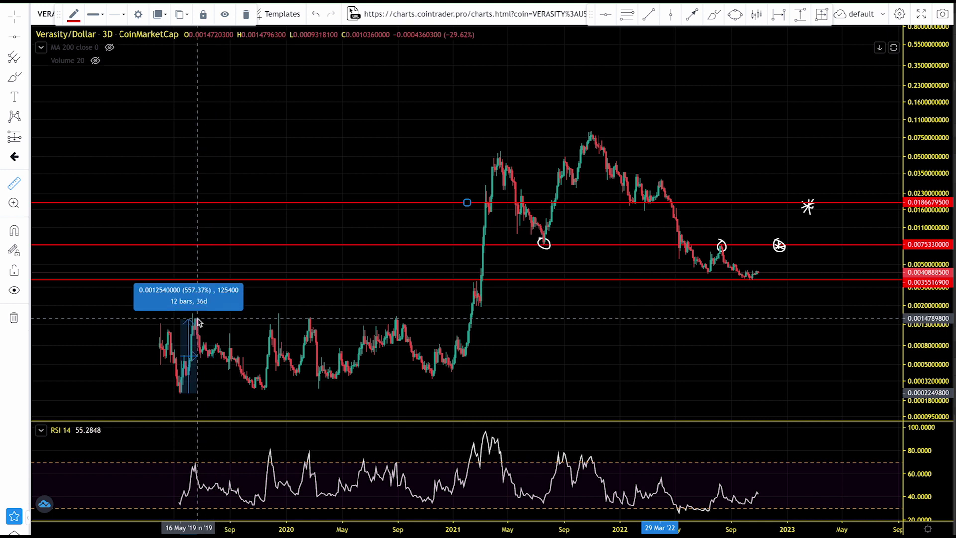
click(198, 323)
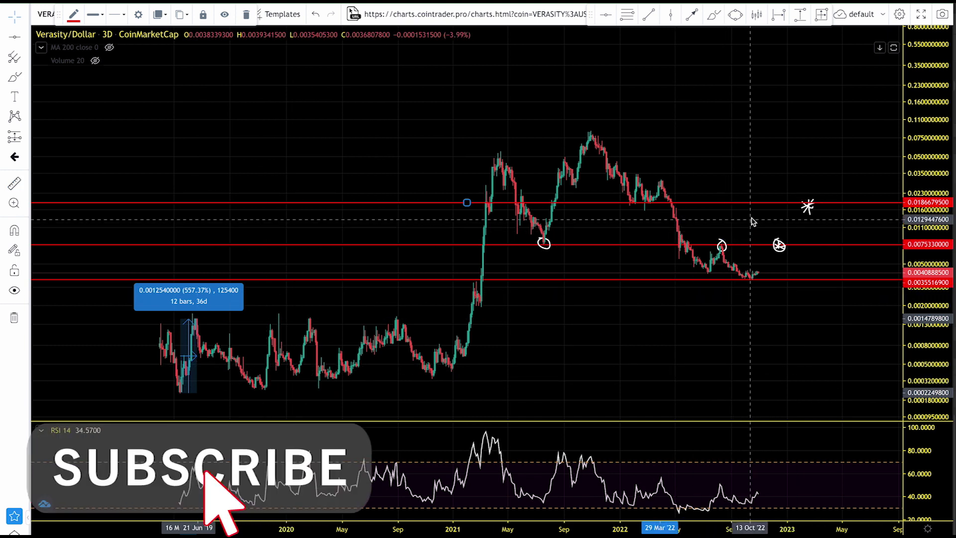
scroll(751, 219, right, 5)
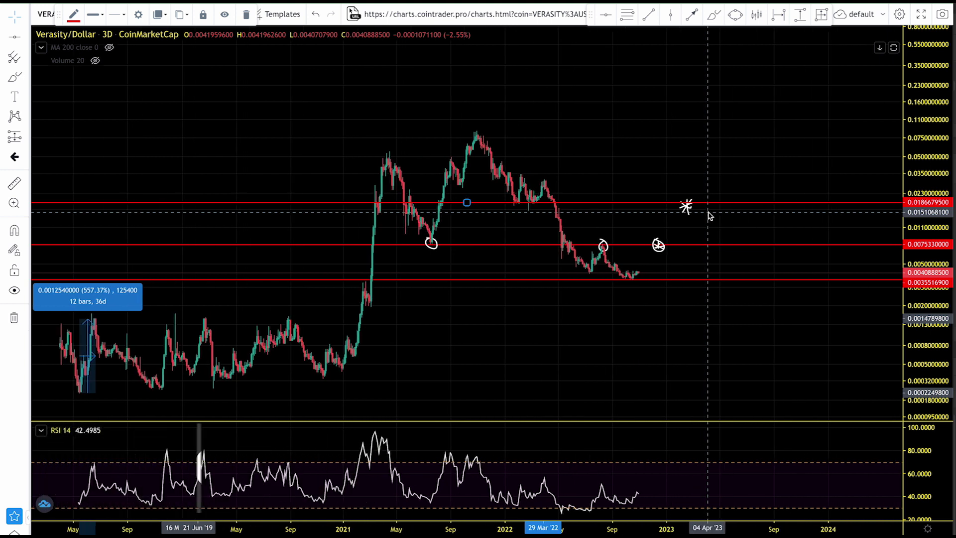
scroll(589, 146, up, 3)
scroll(587, 146, down, 2)
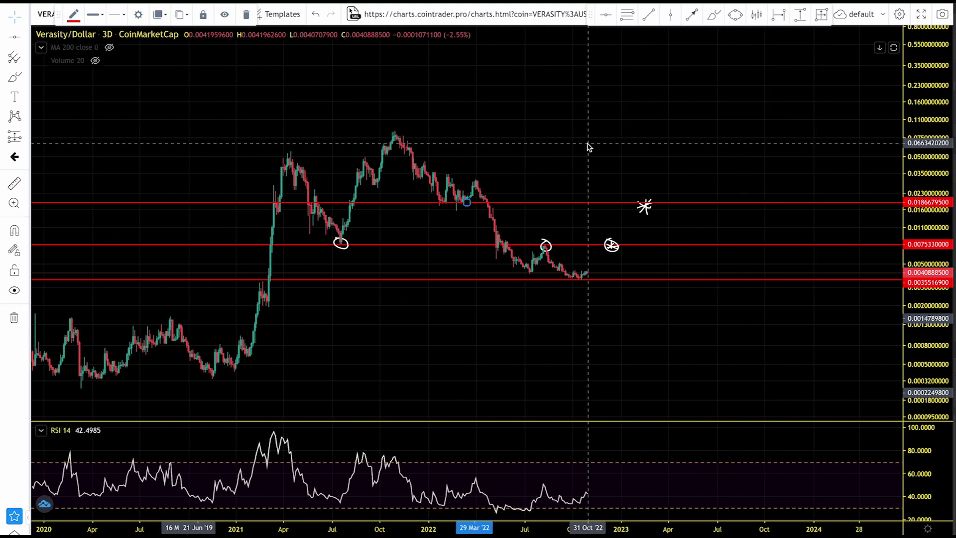
drag(549, 143, 664, 161)
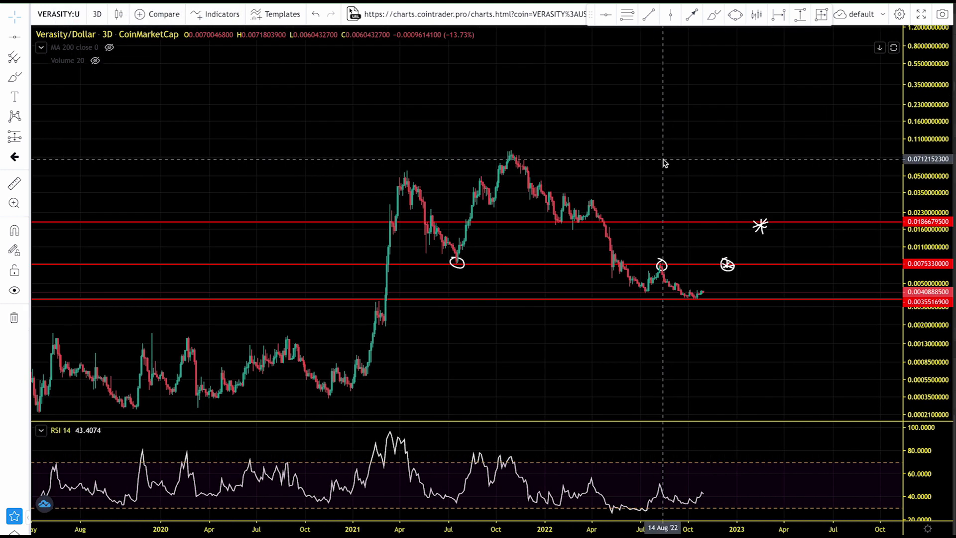
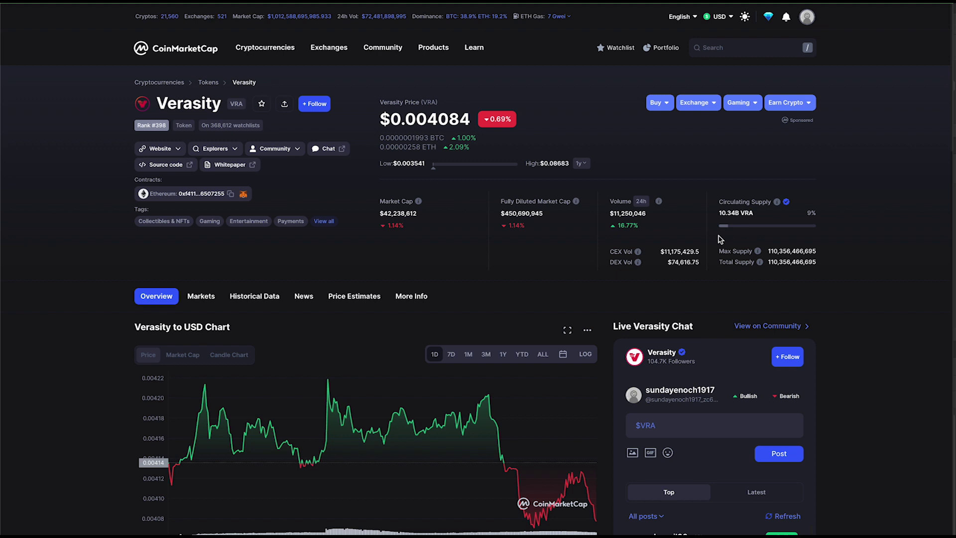
Switch to Verasity's CoinMarketCap page, expand the full "What Is Verasity (VRA)?" description and read it.
mouse_move(154, 143)
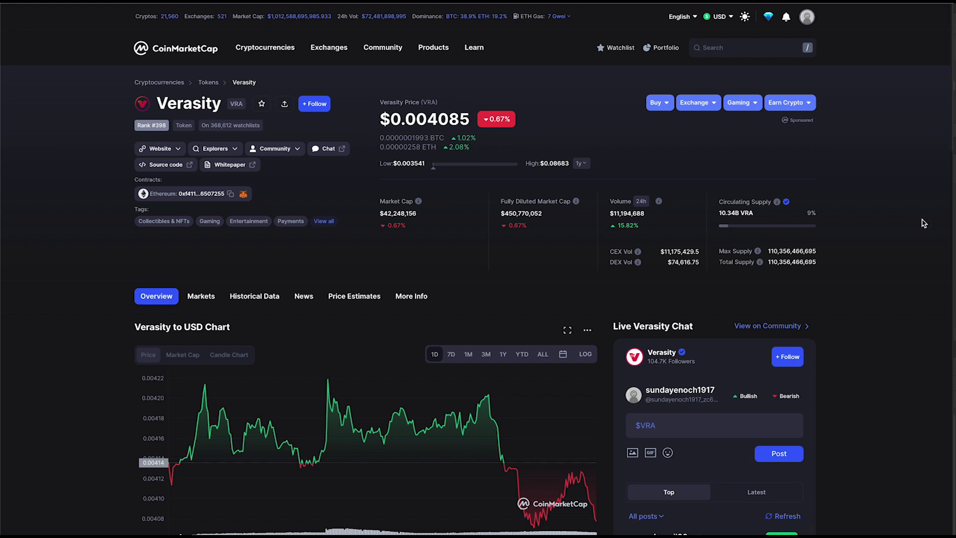
scroll(891, 218, down, 6)
scroll(308, 460, down, 5)
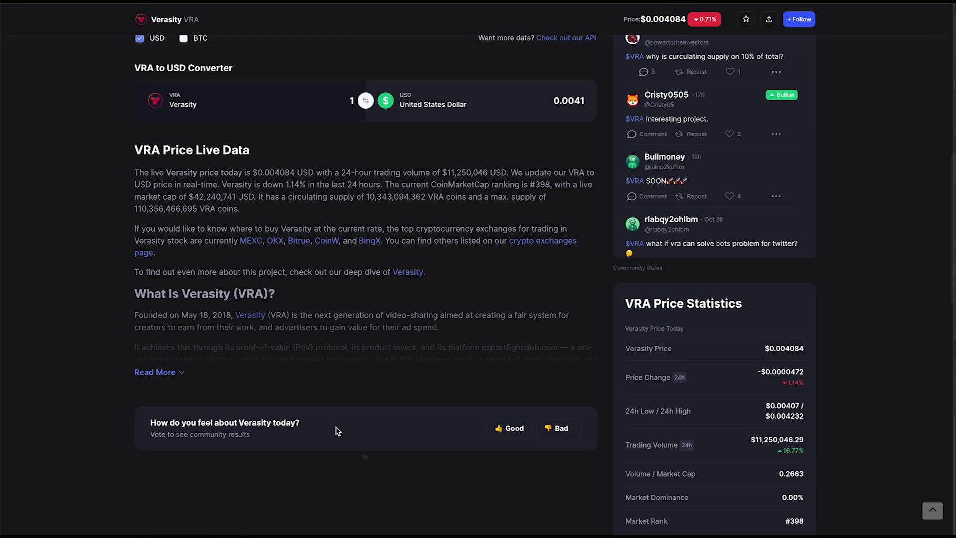
click(158, 369)
scroll(201, 388, down, 1)
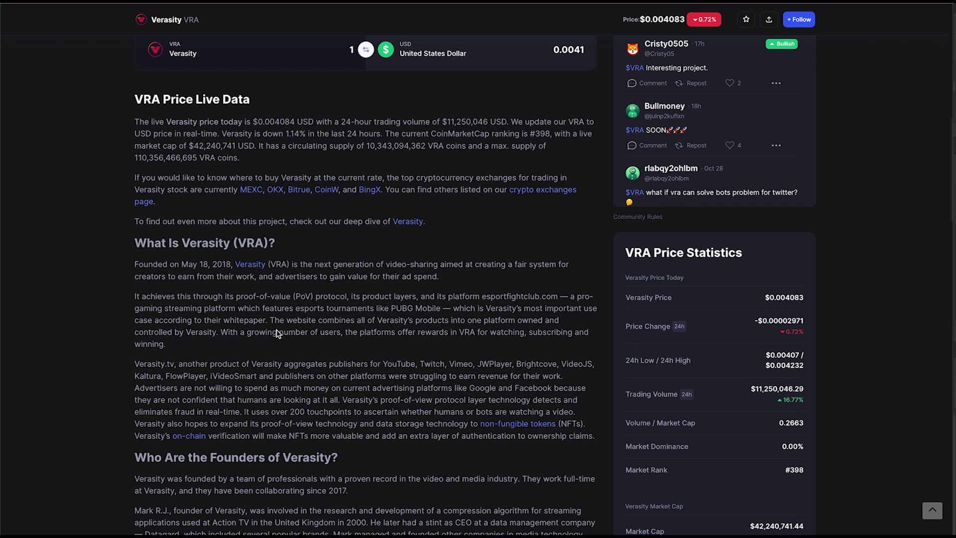
Open Verasity's Markets listing and review the exchanges and pairs trading VRA.
scroll(279, 331, up, 15)
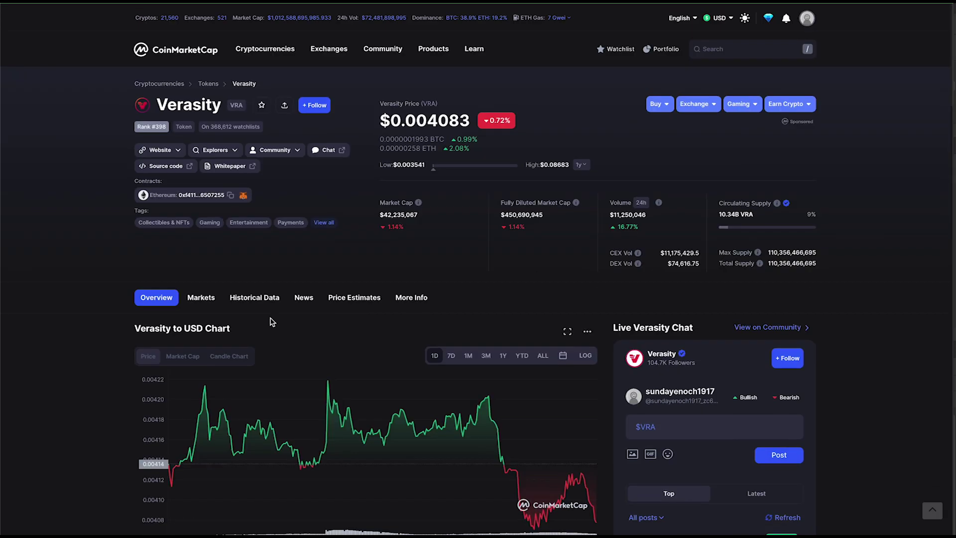
click(204, 297)
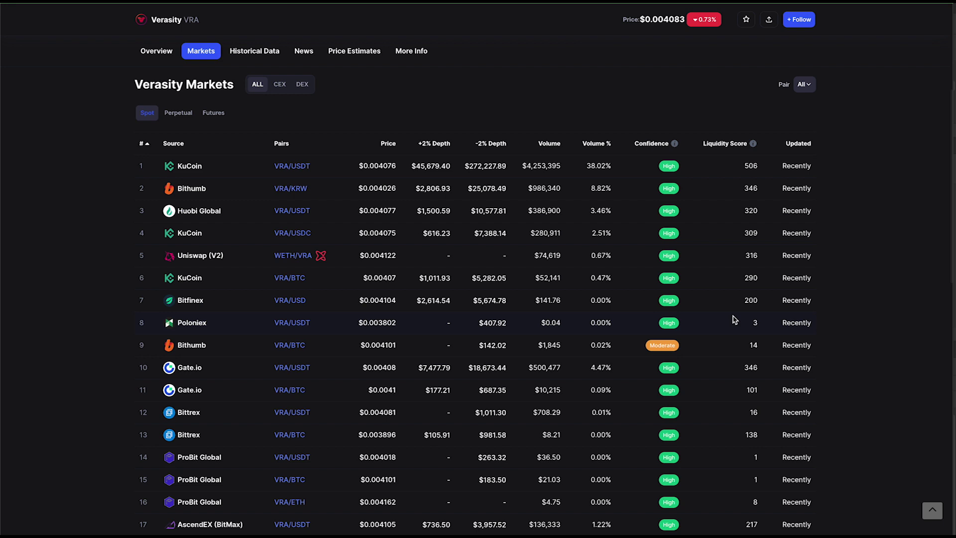
scroll(735, 319, up, 5)
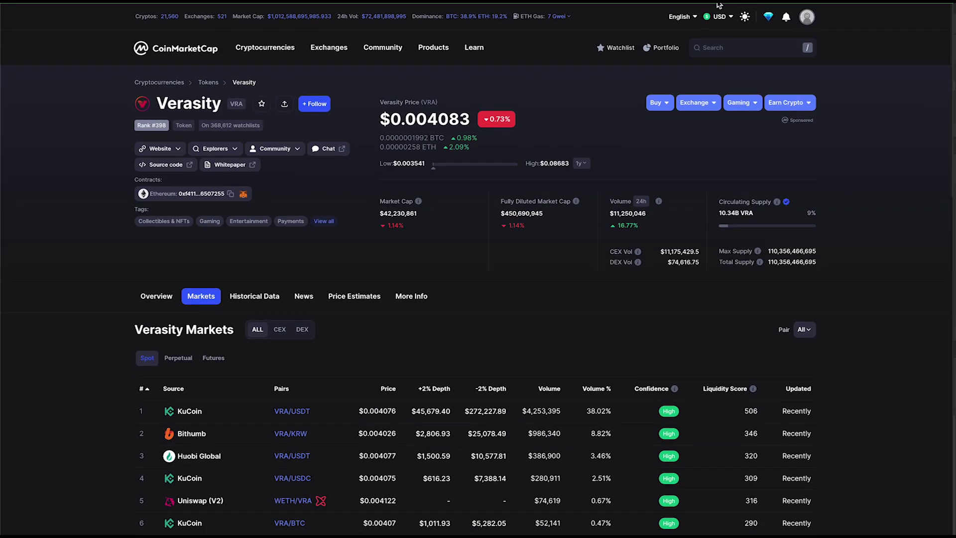
Switch to the Verasity/Bitcoin 3D chart and measure the decline from the late October 2021 peak to the October 2022 low.
click(805, 2)
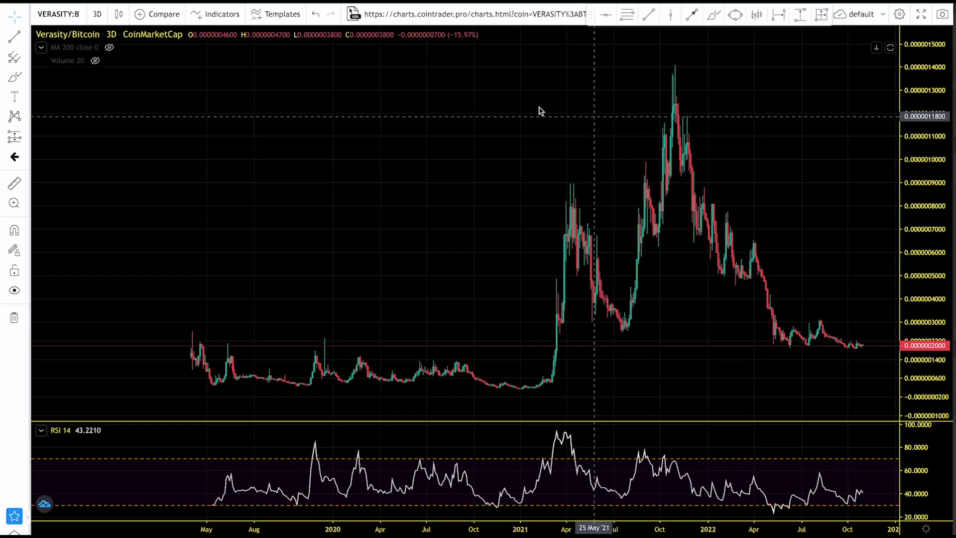
scroll(490, 107, up, 2)
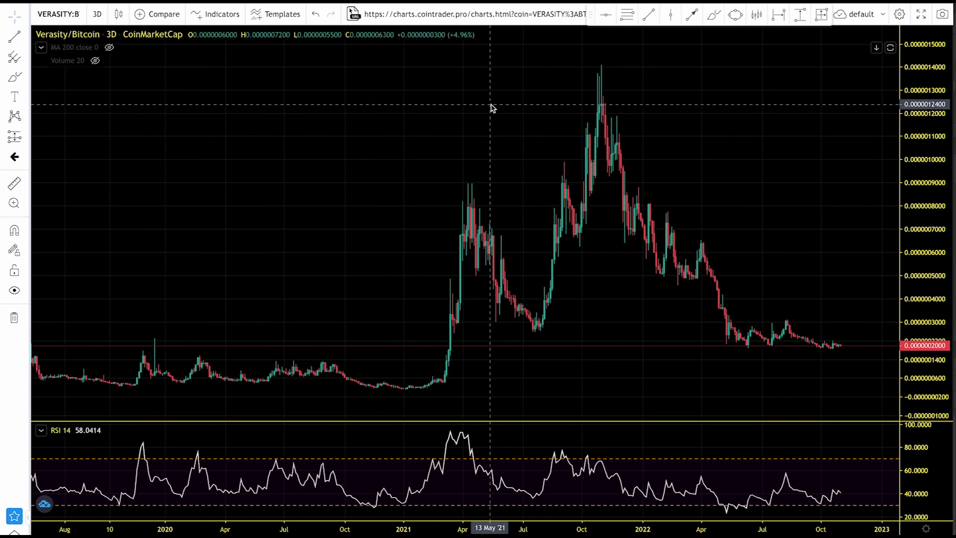
click(14, 183)
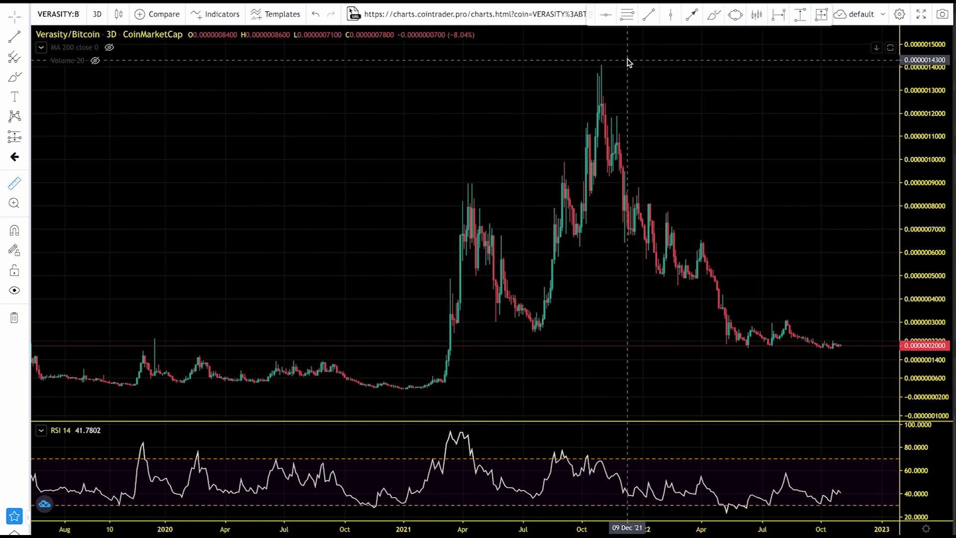
click(599, 66)
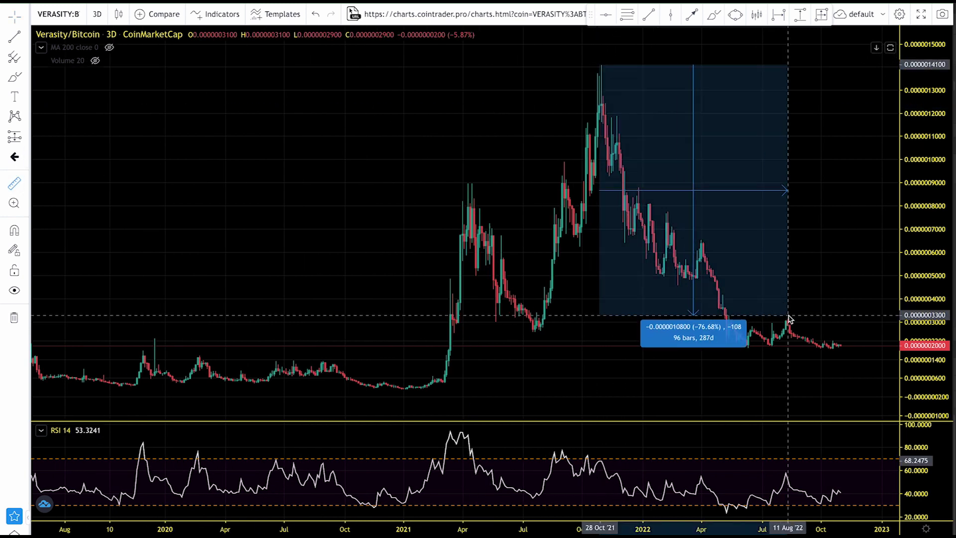
click(836, 351)
click(614, 70)
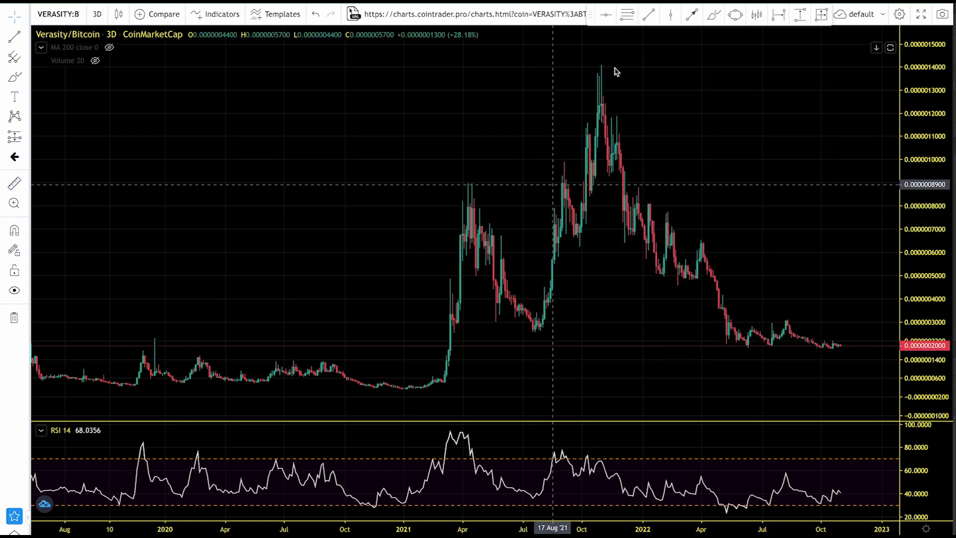
Add a horizontal price line at 0.0000003100 along the August 2022 high.
click(606, 15)
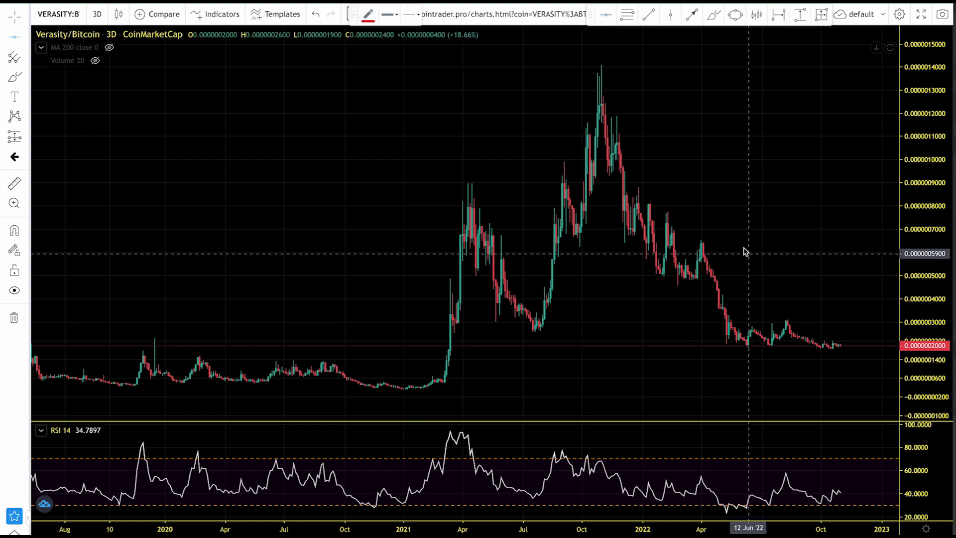
click(775, 321)
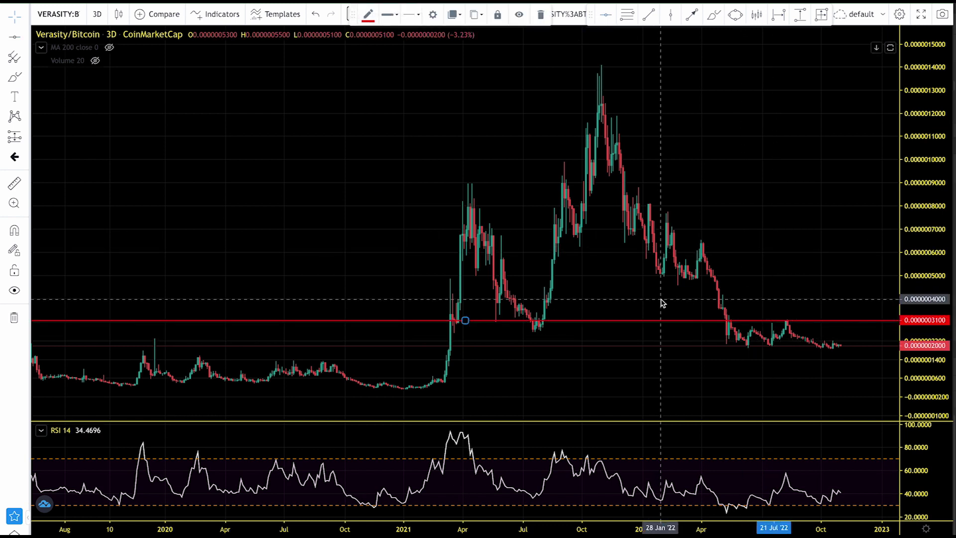
Examine the Verasity/Bitcoin price history around the 0.0000003100 line, especially the mid-2021 lows and the August 2022 high.
scroll(663, 301, up, 3)
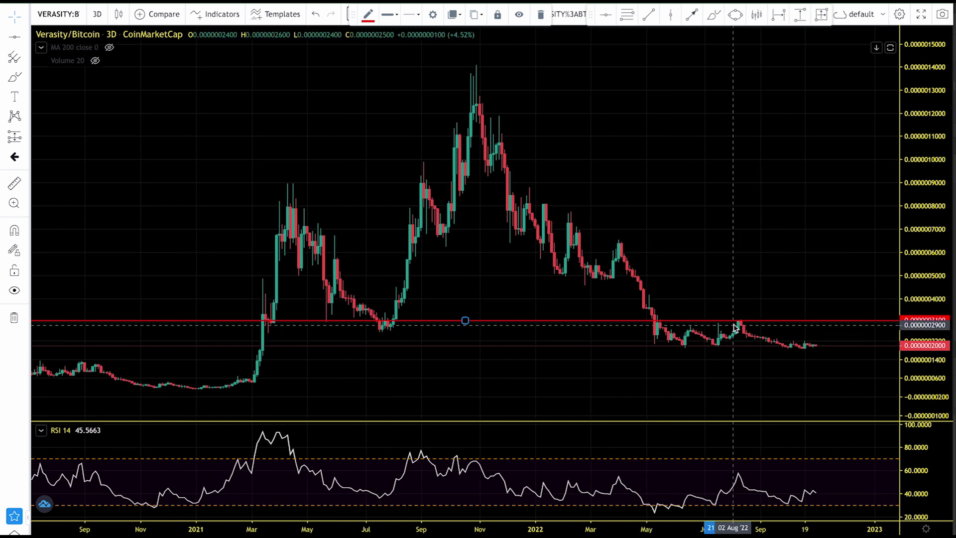
scroll(740, 323, down, 4)
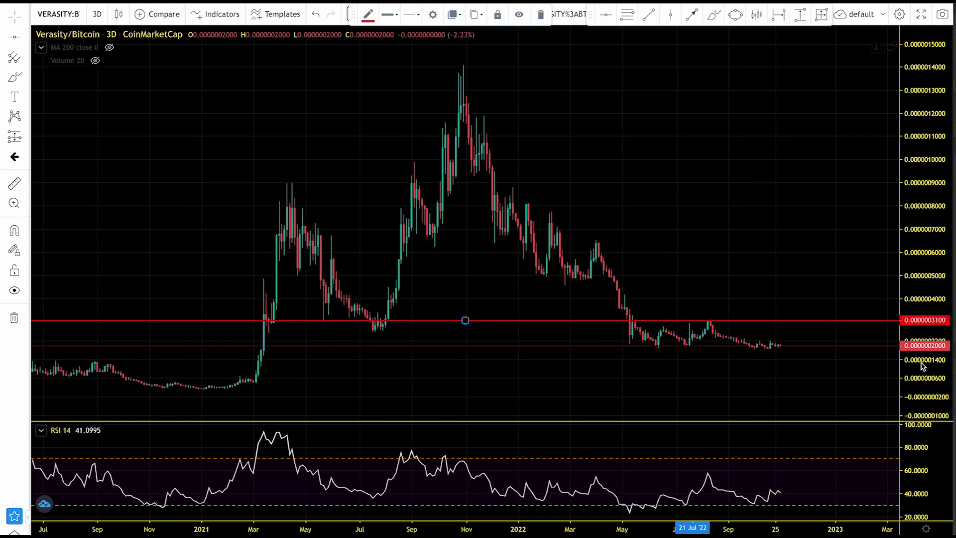
drag(922, 366, 920, 328)
drag(853, 288, 877, 237)
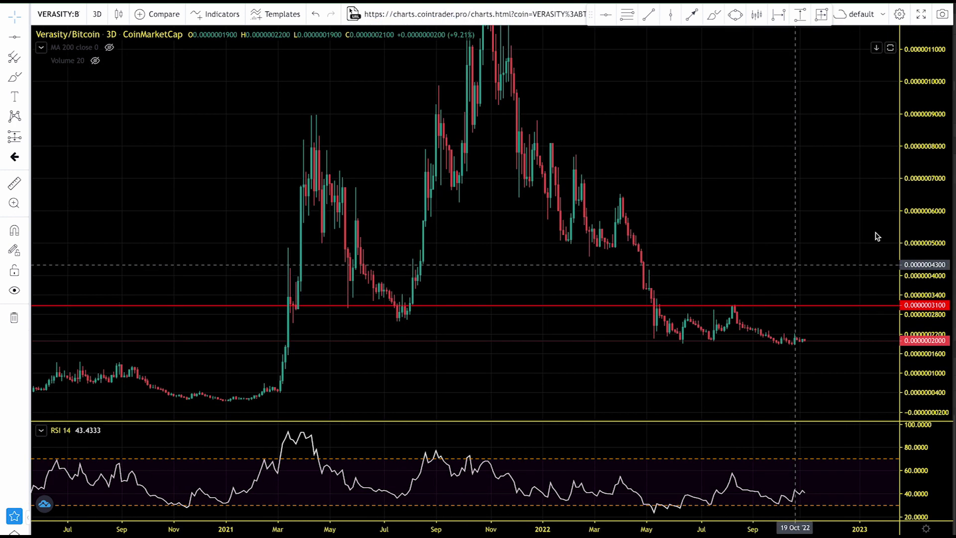
drag(927, 188, 922, 223)
scroll(458, 271, down, 3)
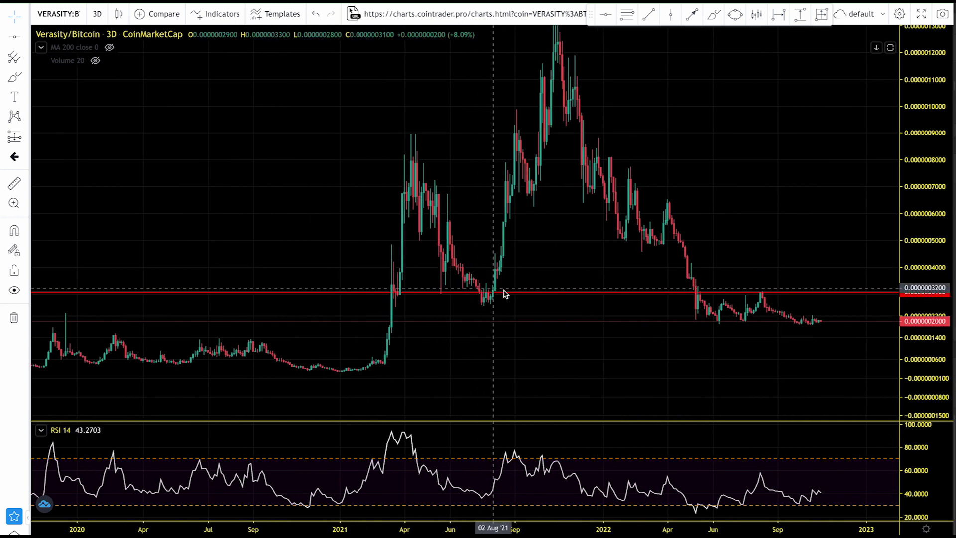
click(713, 14)
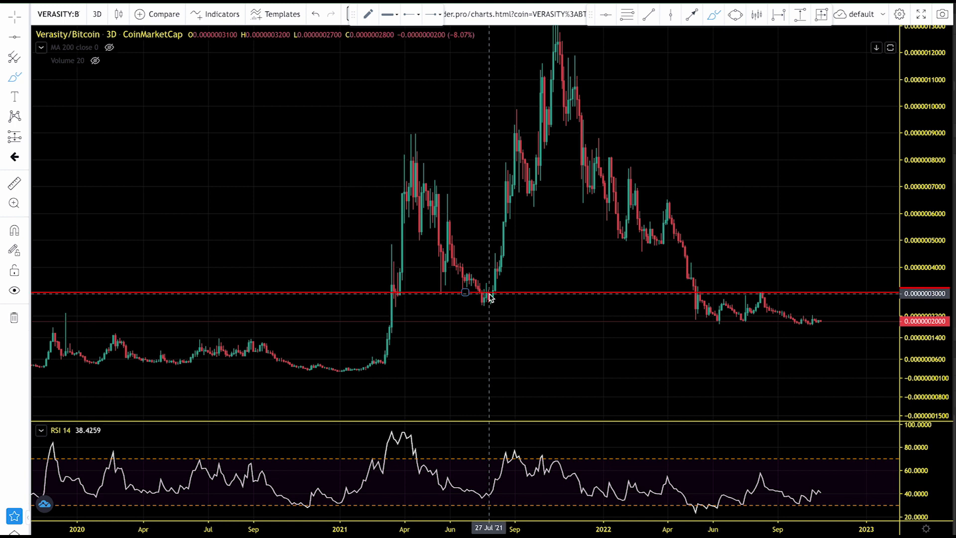
scroll(493, 297, down, 5)
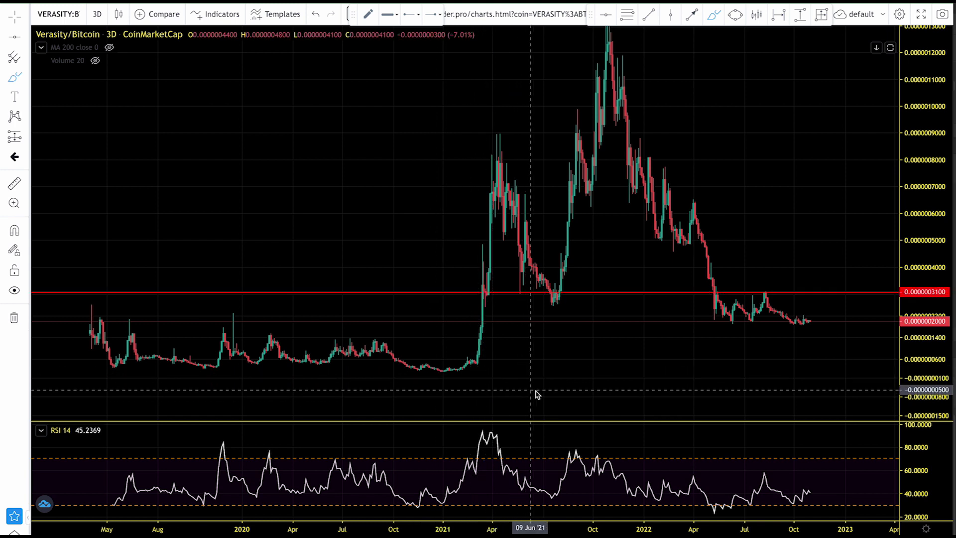
Measure the Verasity/Bitcoin rise from early March 2021 to the late October 2021 peak.
click(13, 184)
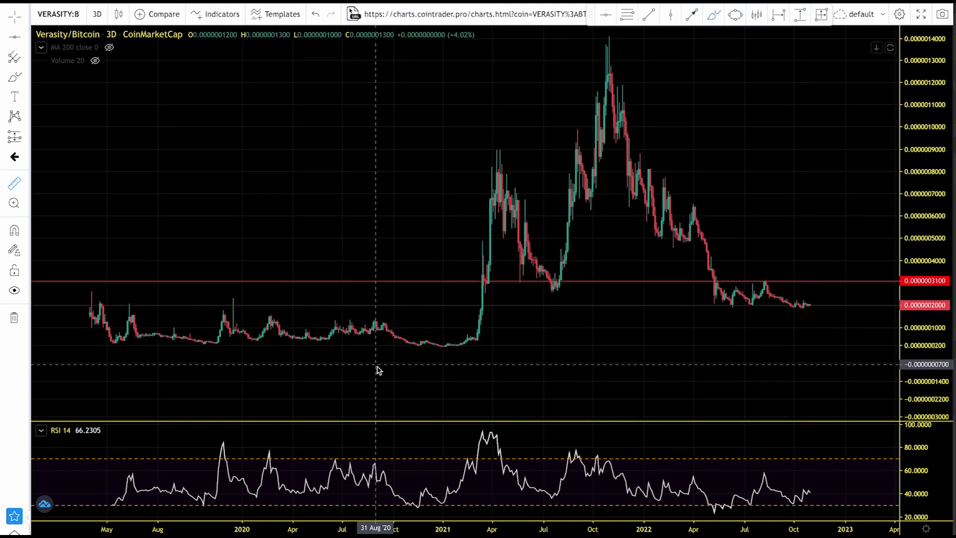
click(476, 342)
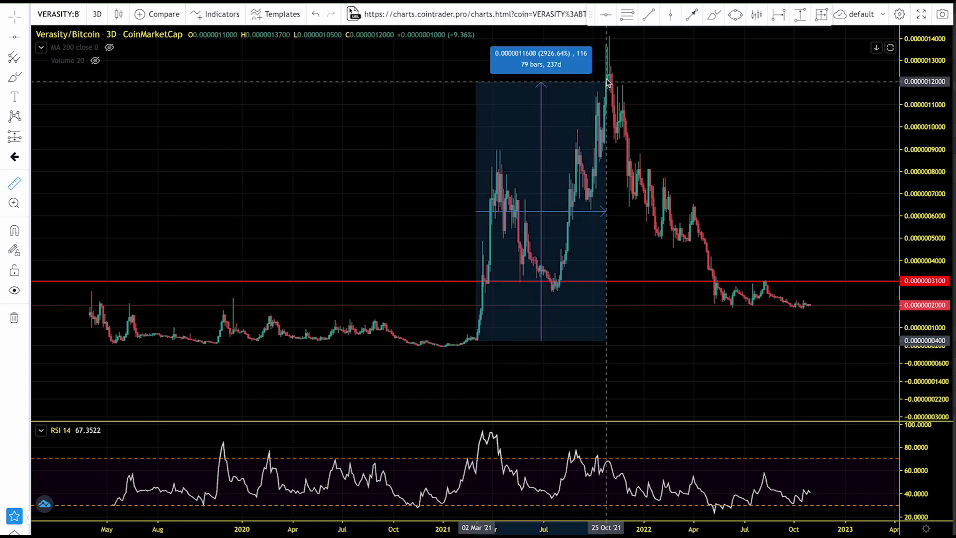
click(609, 42)
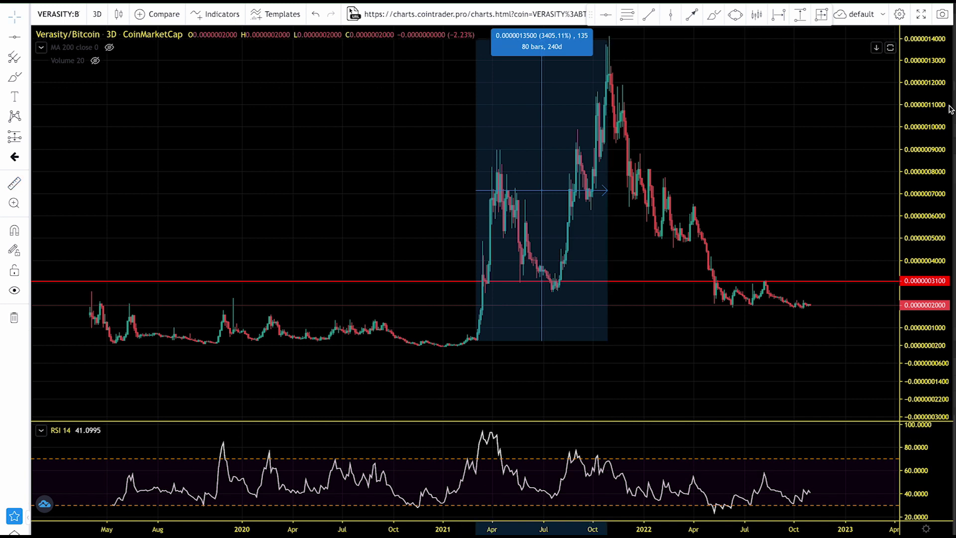
scroll(856, 180, down, 2)
scroll(825, 179, down, 1)
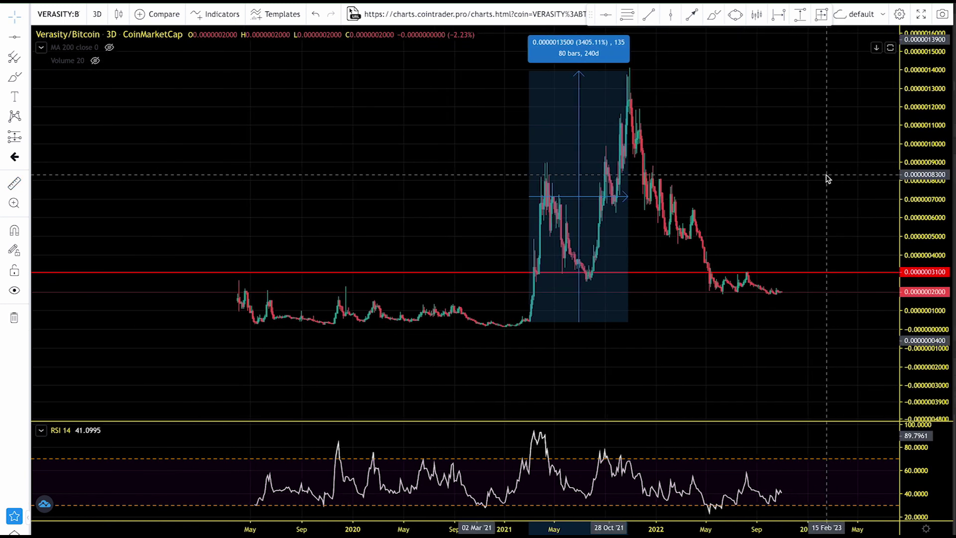
scroll(767, 170, up, 3)
scroll(767, 171, down, 2)
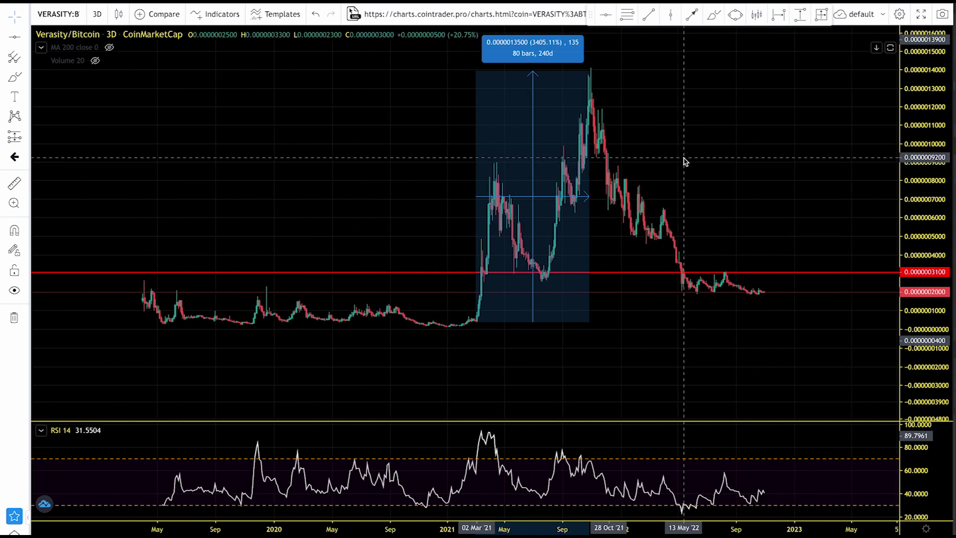
Clear the rise measurement and switch to the Verasity/Ethereum 3D chart.
scroll(685, 159, up, 2)
click(664, 167)
drag(664, 168, 695, 195)
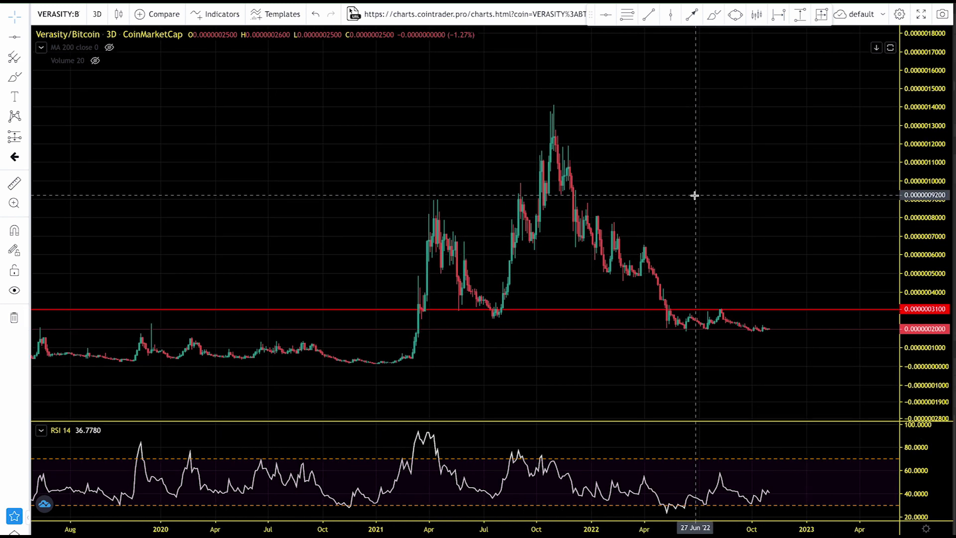
scroll(635, 202, down, 1)
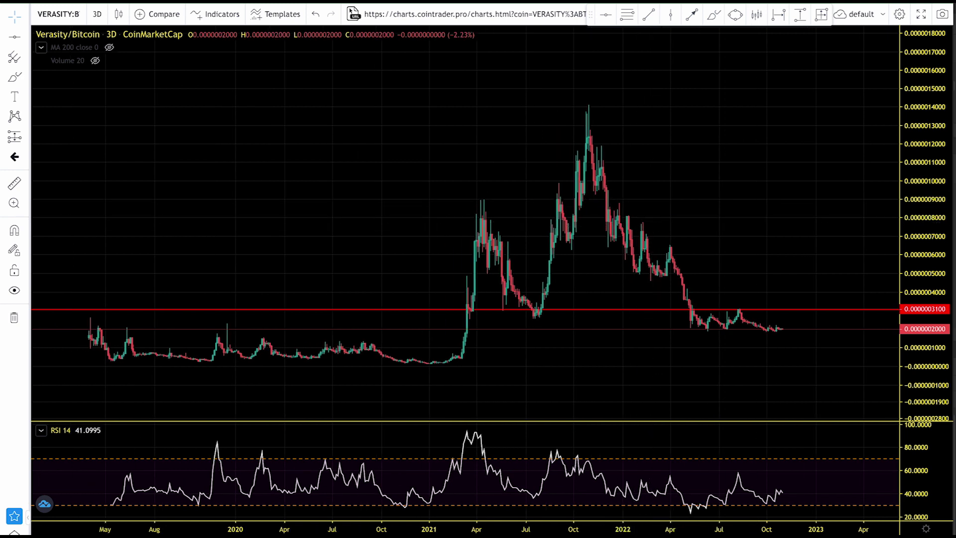
click(784, 3)
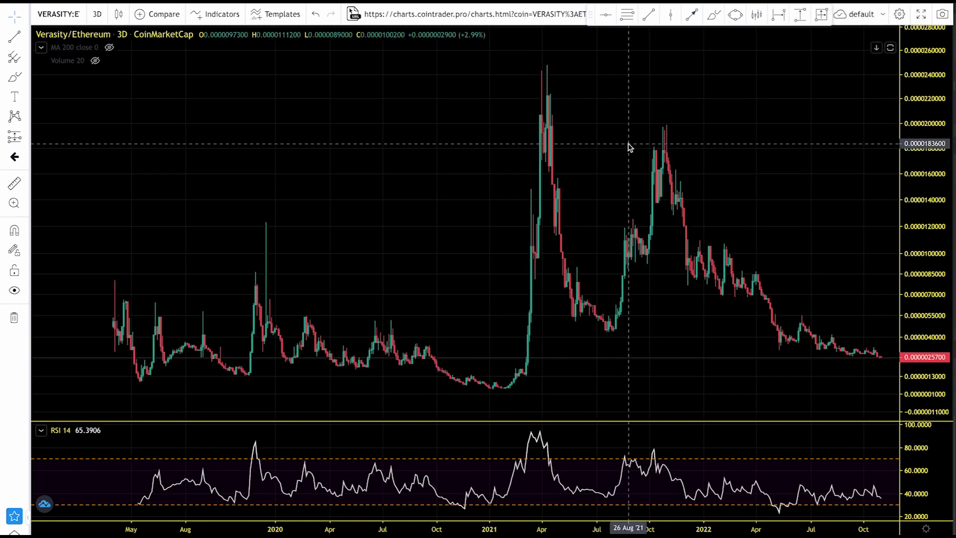
scroll(628, 146, down, 1)
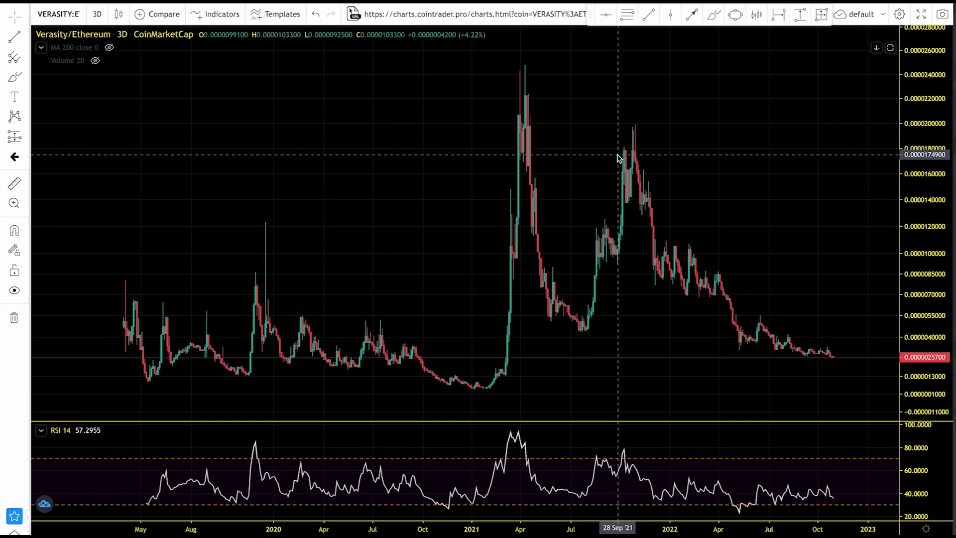
Measure the Verasity/Ethereum rise from the late January 2021 low to the April 2021 peak.
click(14, 183)
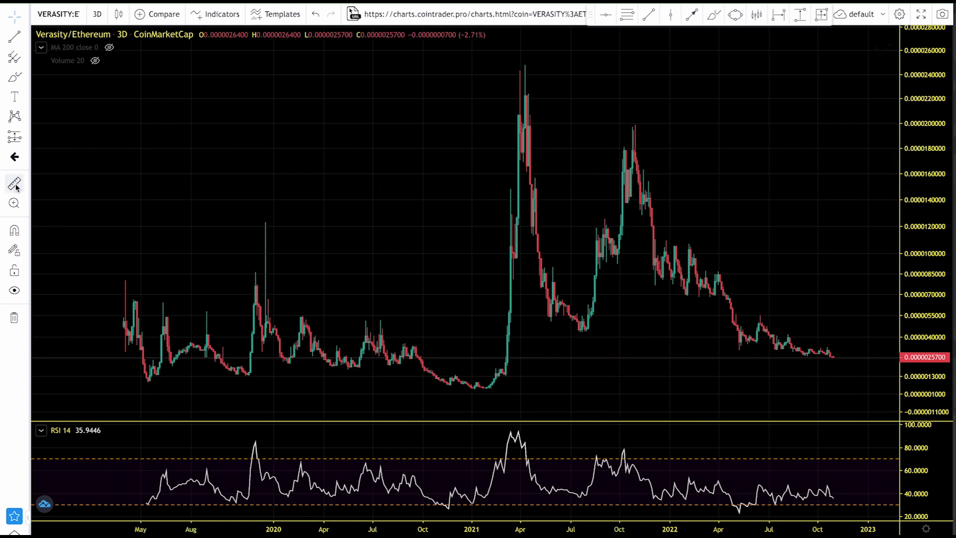
click(486, 387)
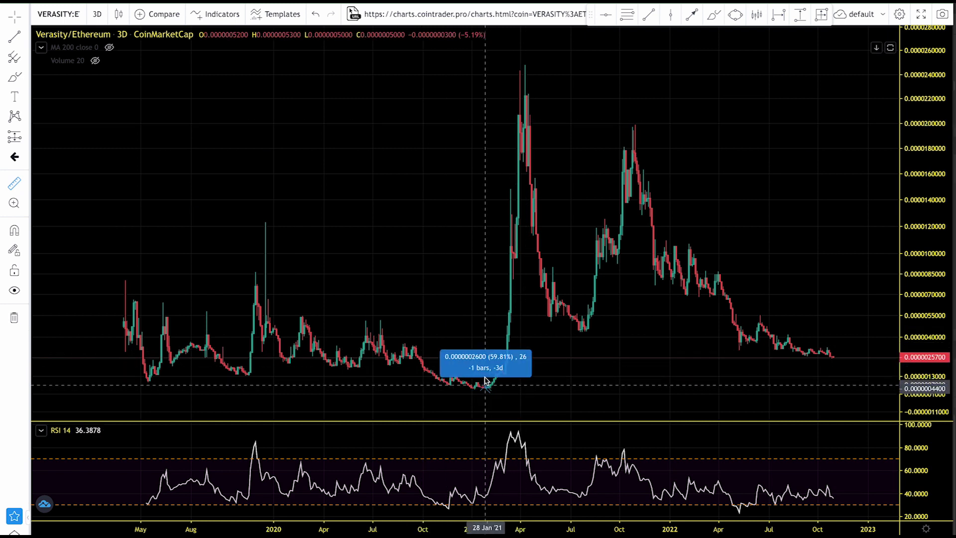
click(527, 70)
scroll(509, 79, up, 3)
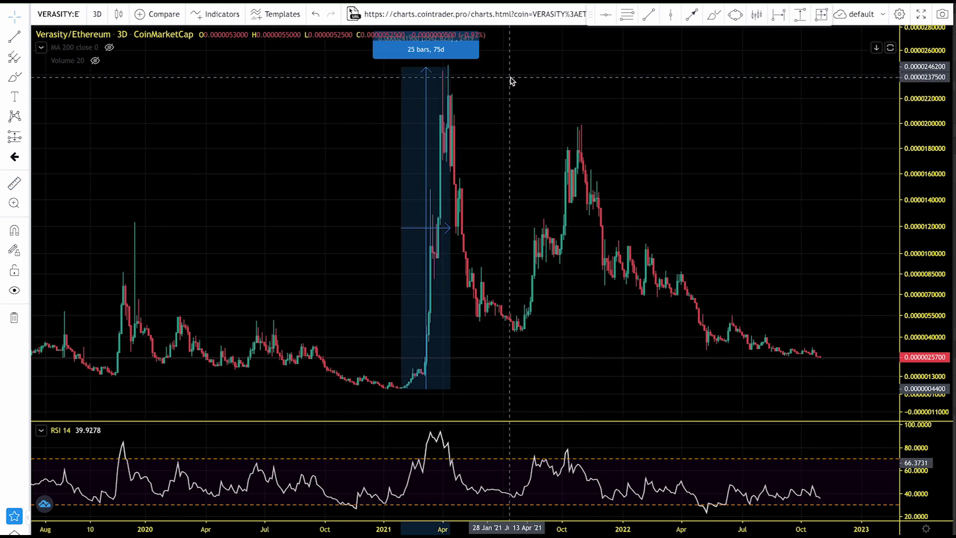
drag(929, 103, 929, 130)
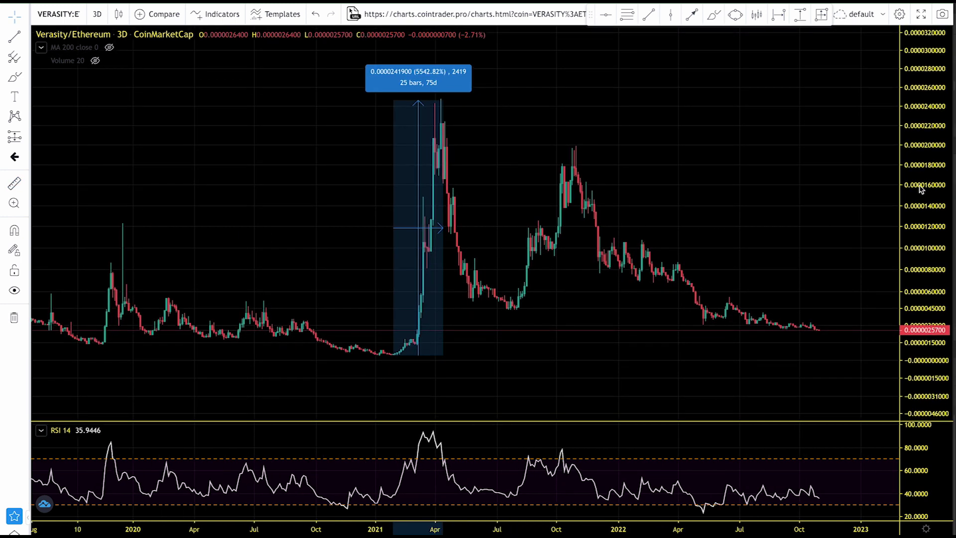
Measure the Verasity/Ethereum decline from the April 2021 peak down to the early 2021 low's price level, and clear the measurement.
click(14, 183)
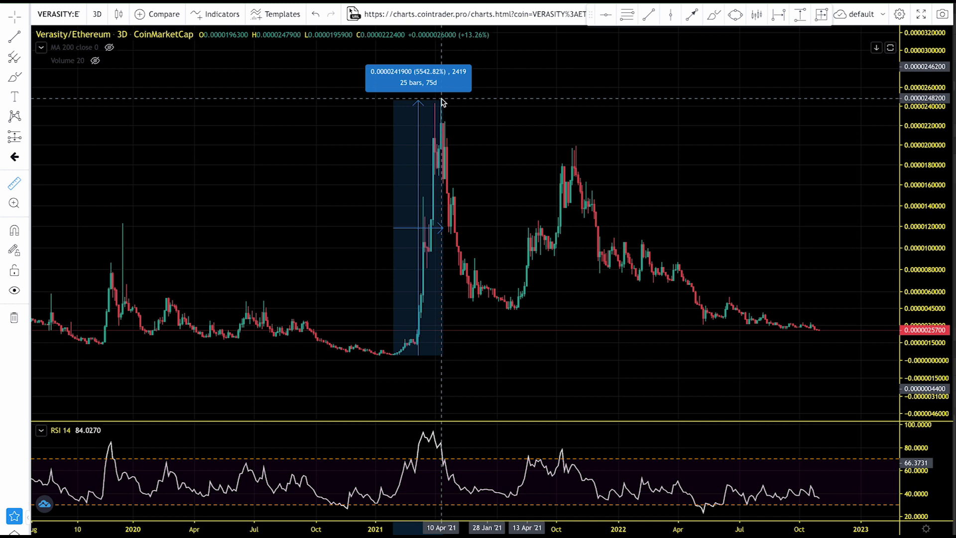
click(442, 102)
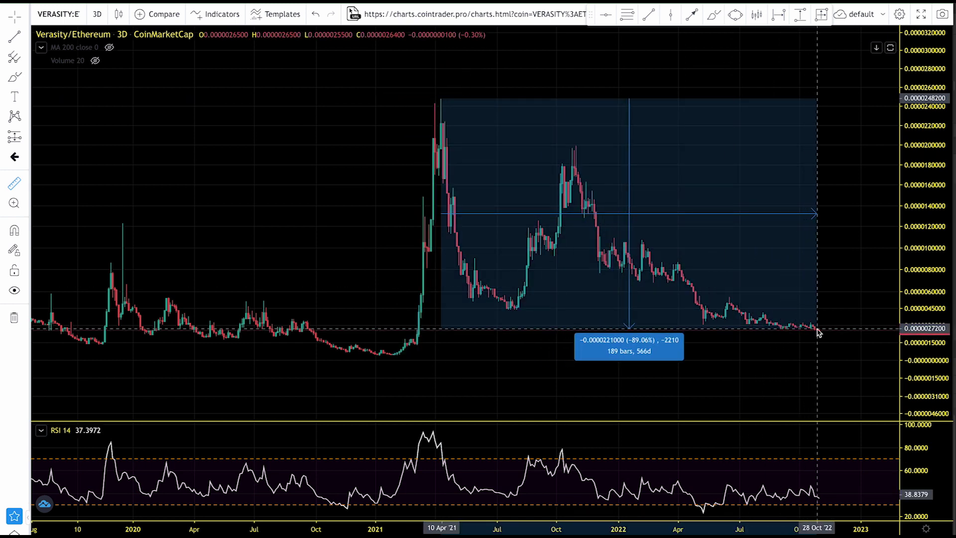
scroll(818, 333, down, 2)
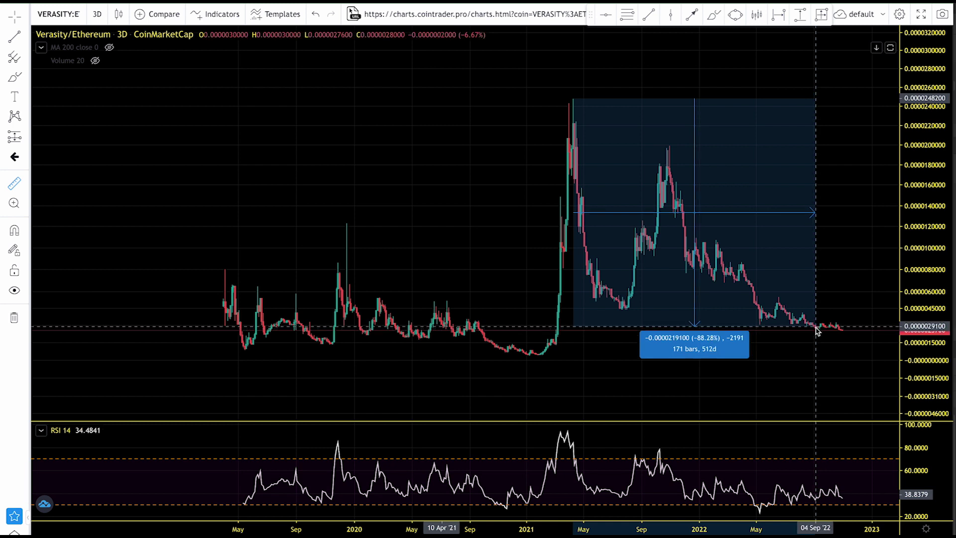
click(827, 358)
scroll(418, 269, up, 2)
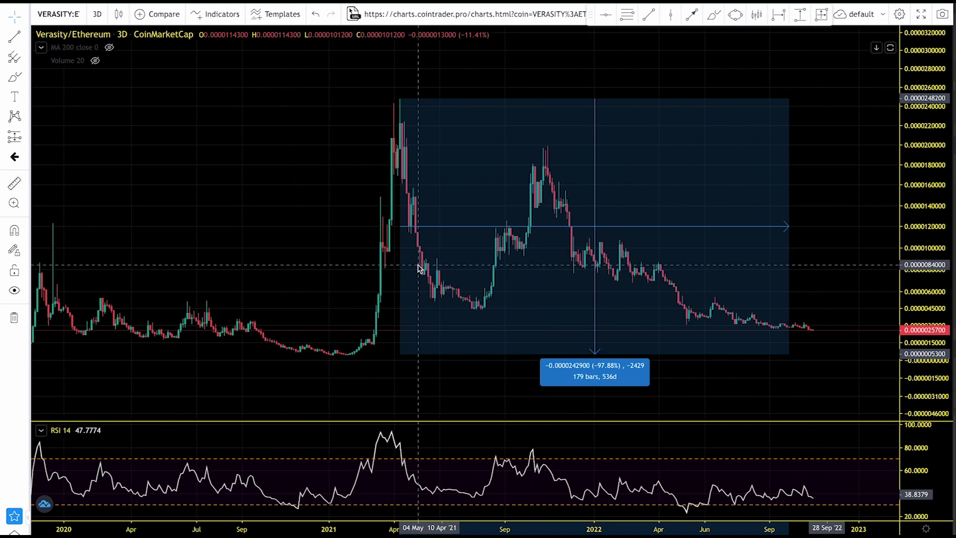
scroll(418, 269, down, 2)
click(403, 264)
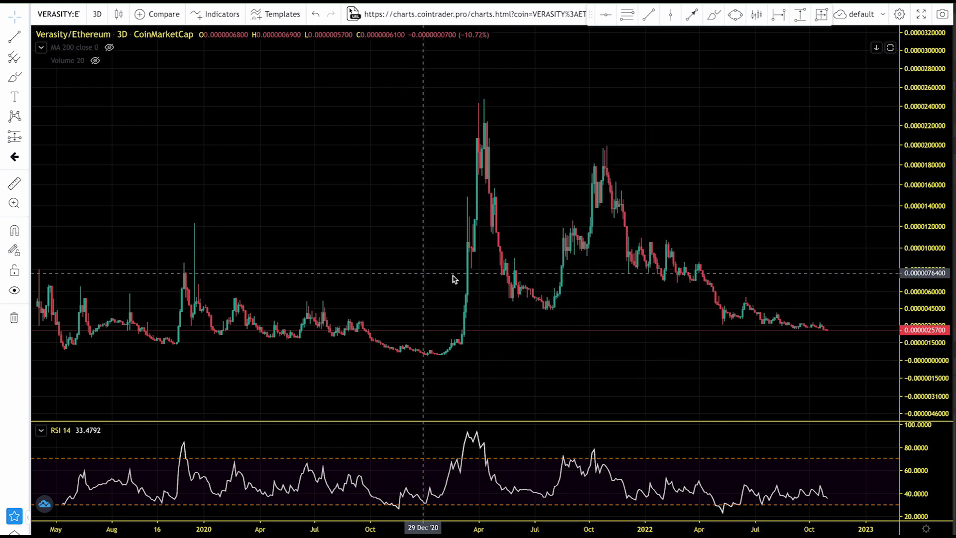
Add a horizontal price line at 0.0000047000 along the July 2021 lows on the Verasity/Ethereum chart.
drag(924, 315, 921, 281)
scroll(679, 288, down, 3)
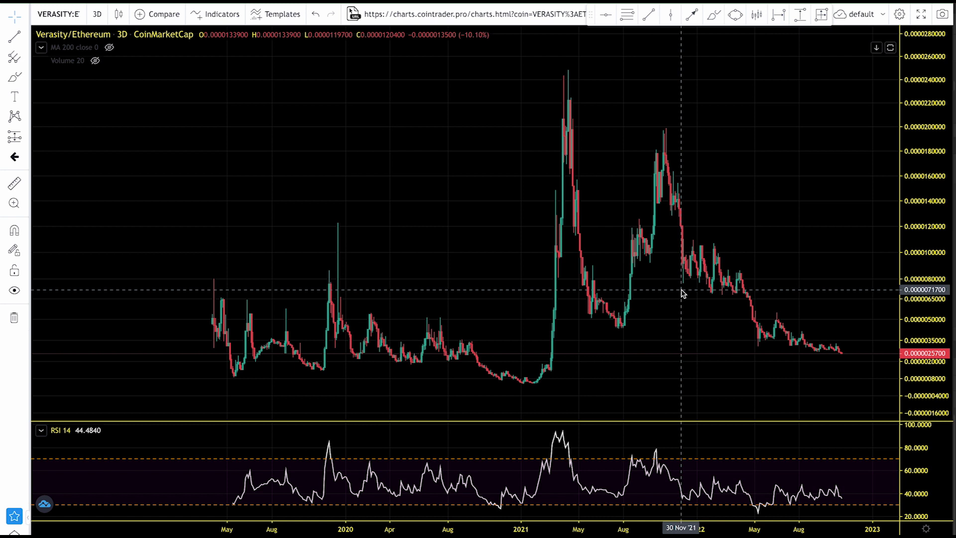
scroll(631, 298, up, 3)
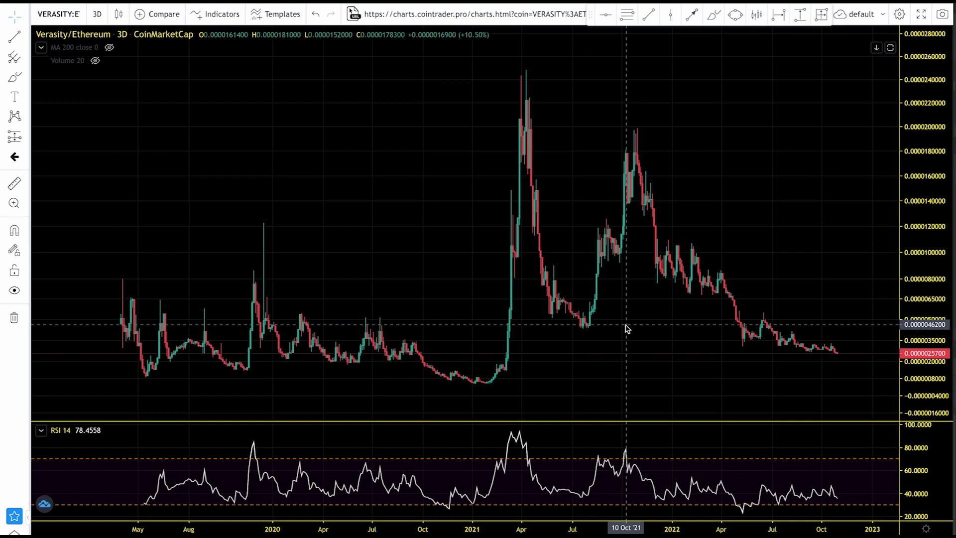
key(alt+h)
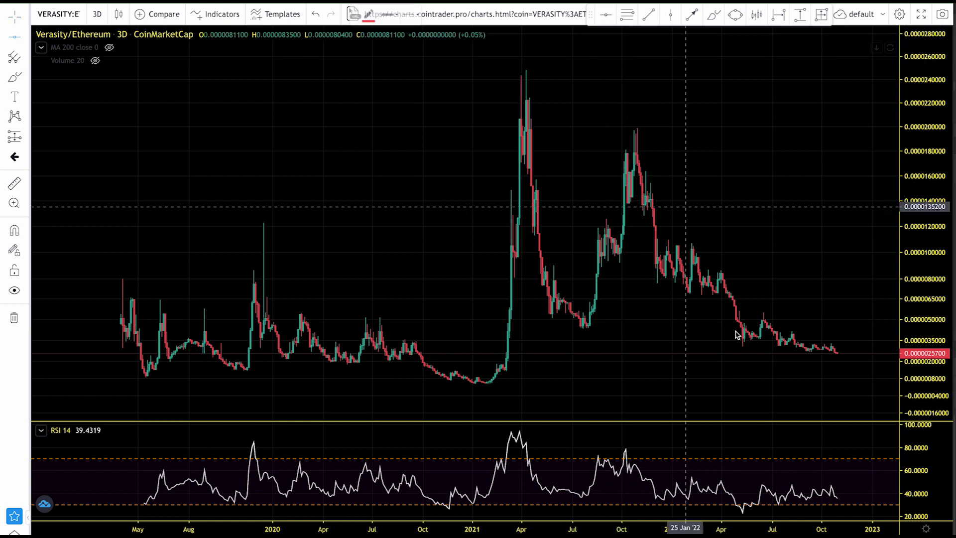
click(705, 327)
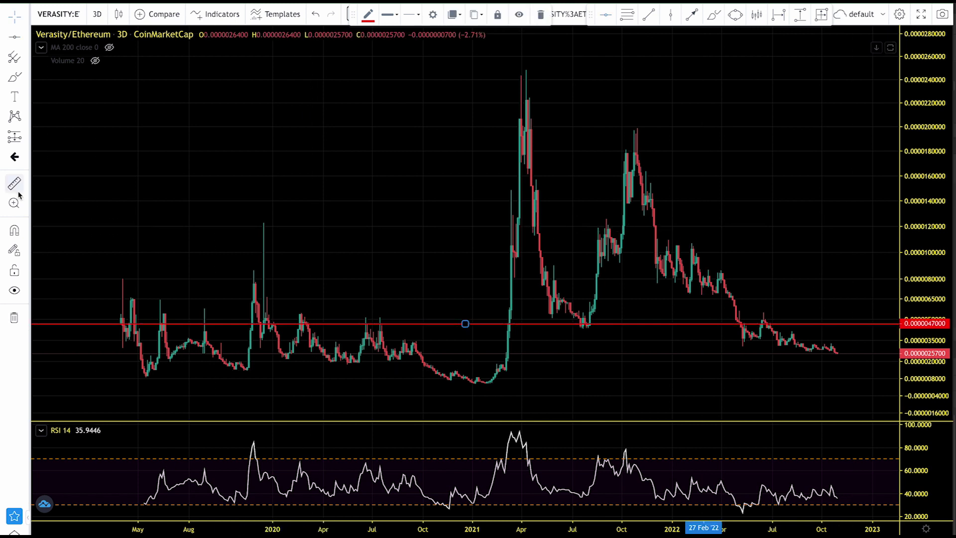
Measure the potential Verasity/Ethereum rise from the latest 2022 price level back to the April 2021 peak.
click(845, 350)
scroll(526, 75, down, 1)
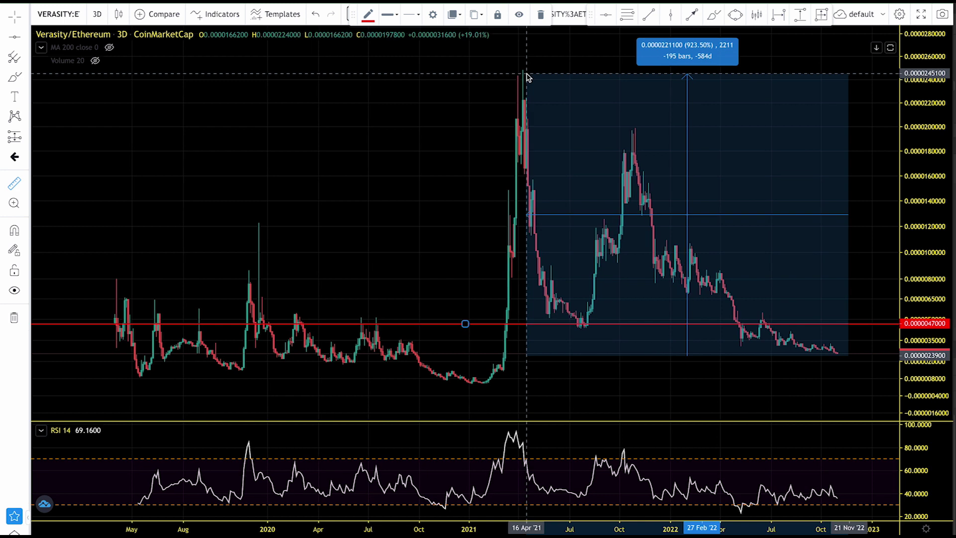
scroll(527, 75, down, 1)
scroll(526, 76, up, 1)
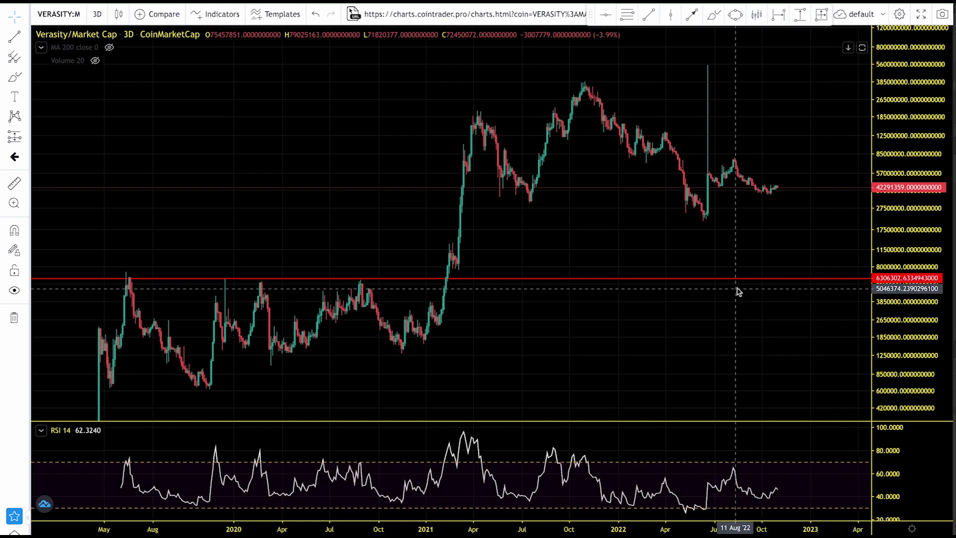
On the Verasity/Market Cap chart, measure the drop from the late October 2021 peak to the 6306302.63 line.
drag(918, 176, 918, 194)
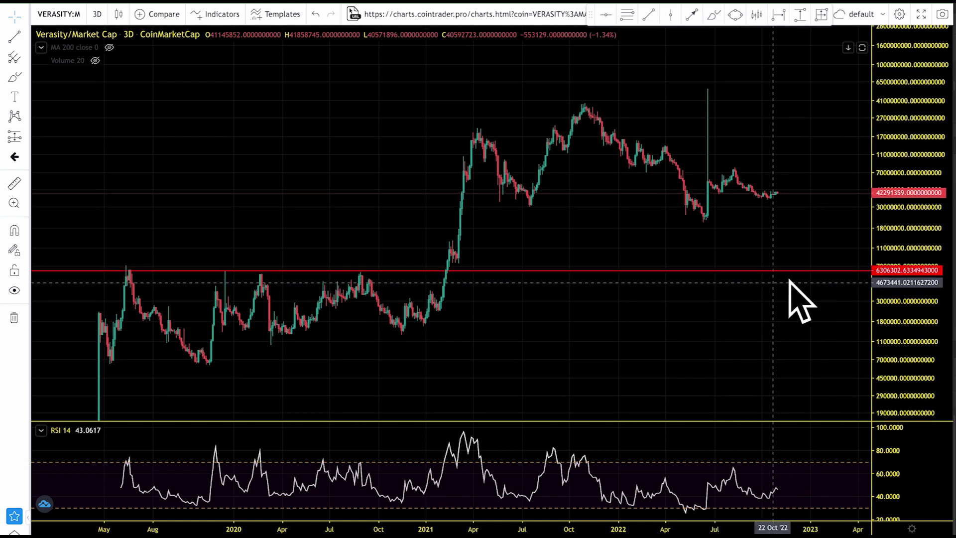
click(14, 184)
click(584, 105)
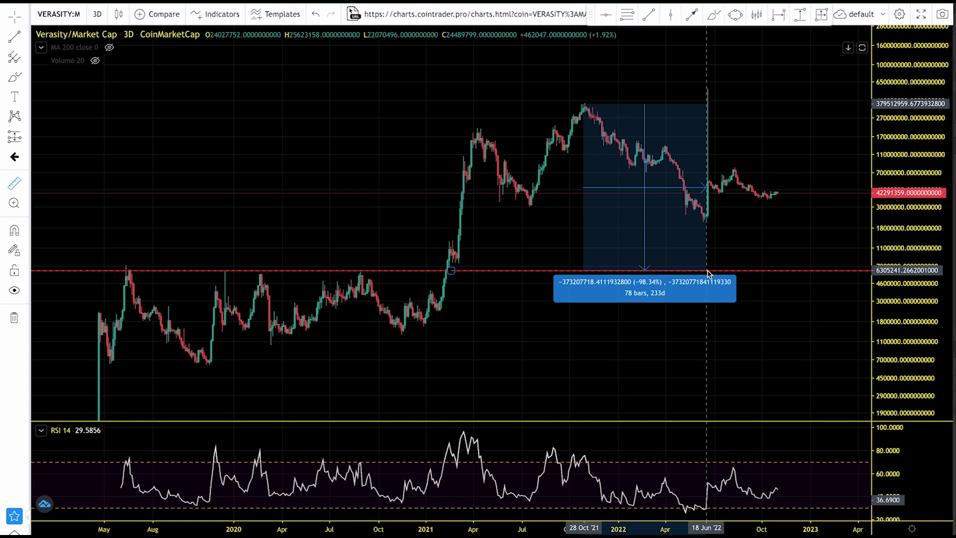
click(755, 229)
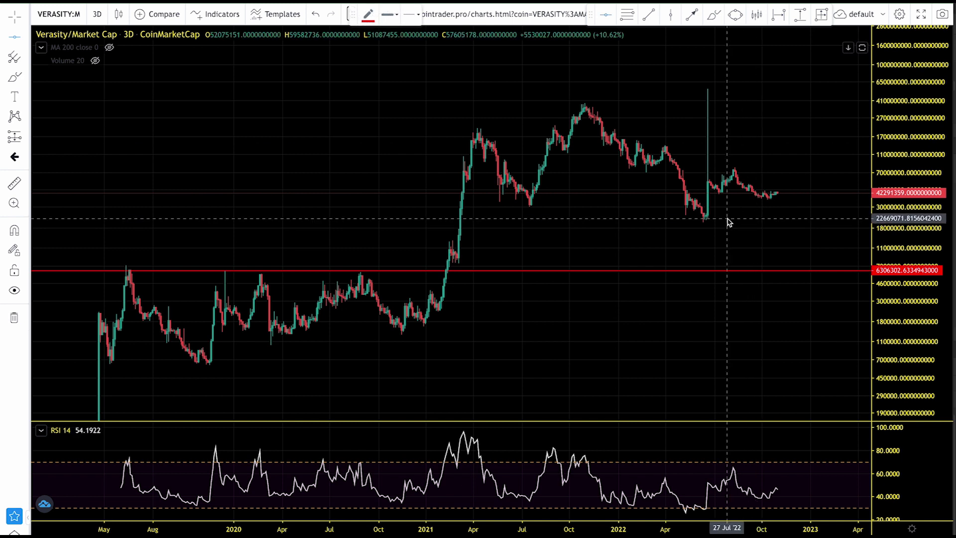
Add a horizontal line at about 22669071.82 along the June 2022 market cap low.
click(727, 219)
scroll(596, 231, up, 4)
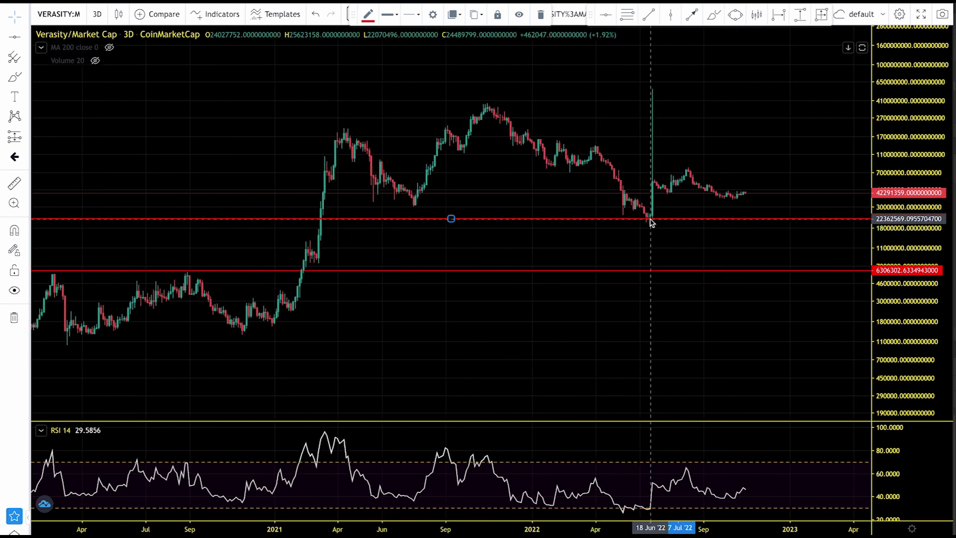
scroll(651, 222, down, 2)
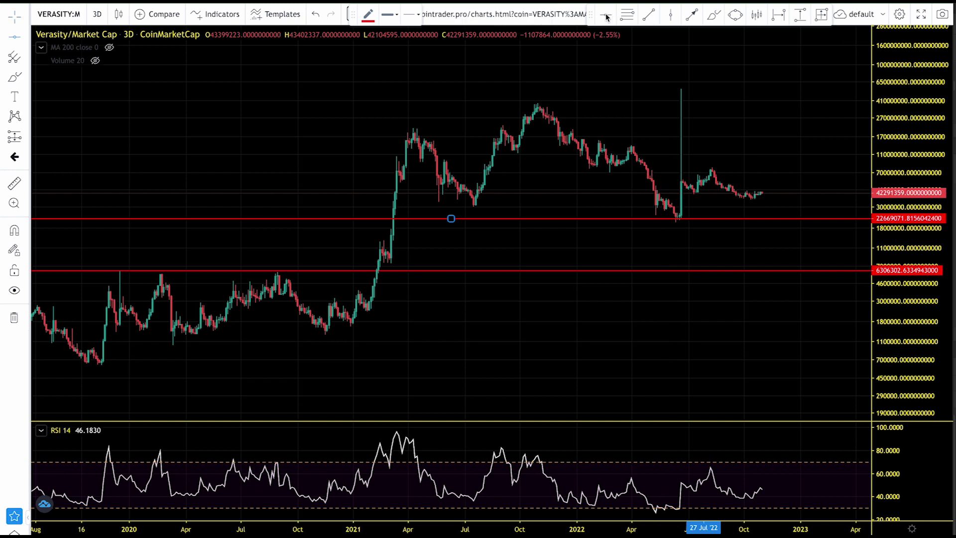
Add a horizontal line at about 77182278.62 along the August 2022 market cap high and circle that high with the Brush.
click(711, 170)
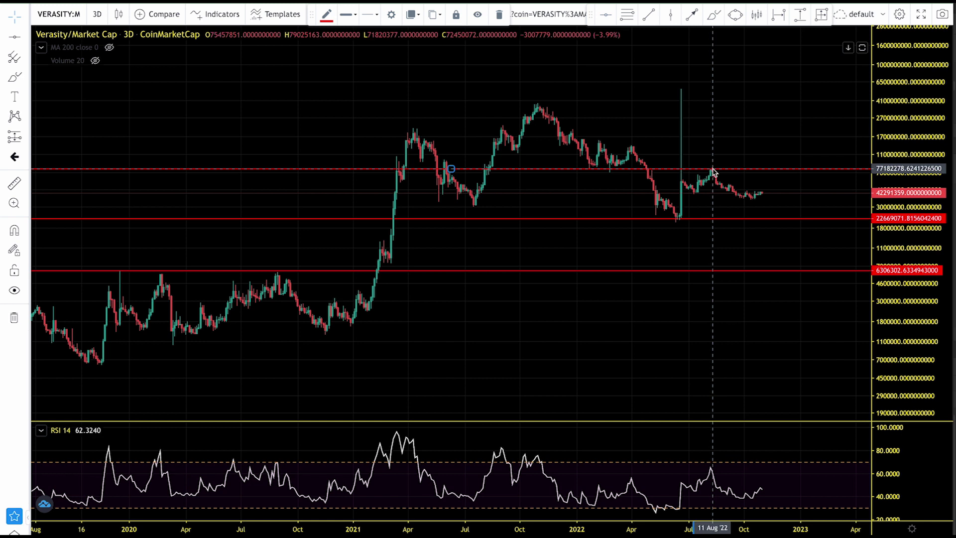
scroll(711, 172, up, 2)
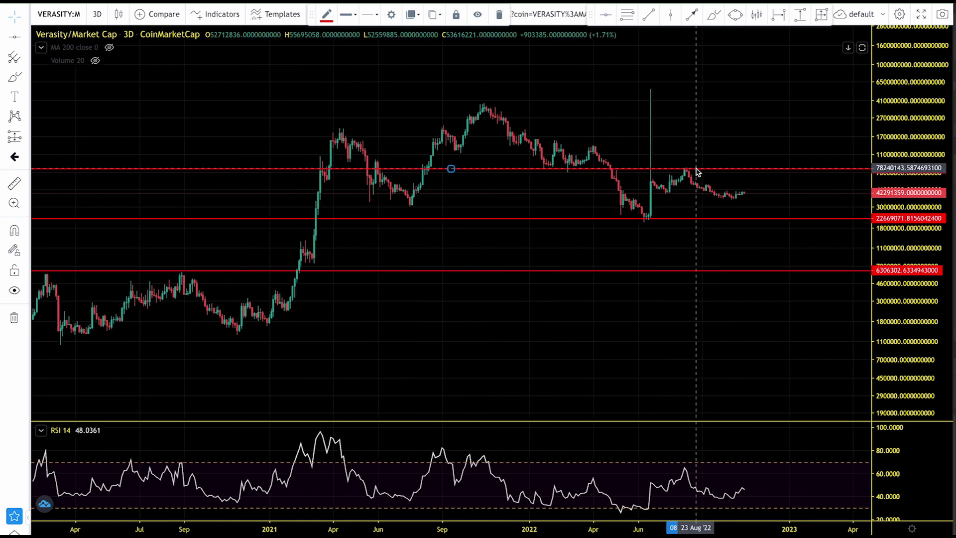
click(712, 17)
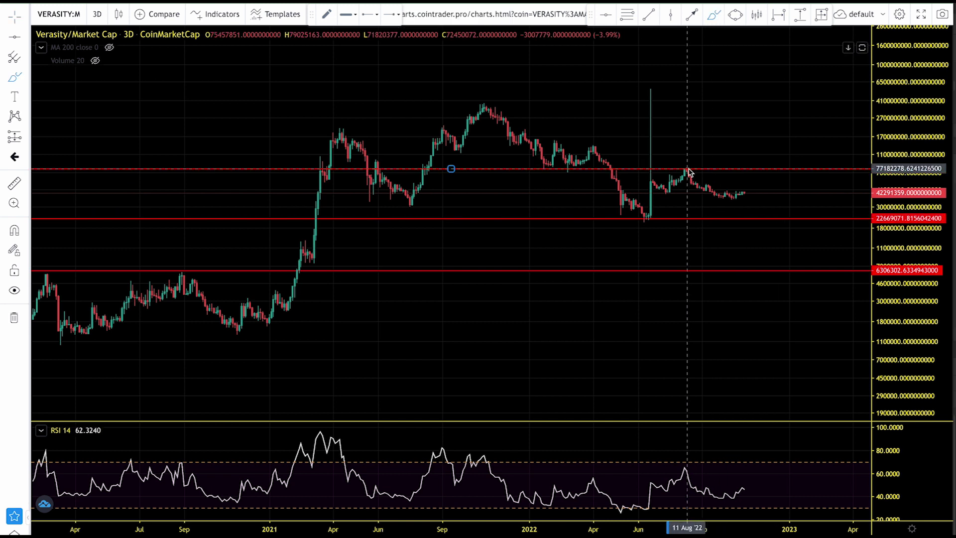
click(687, 169)
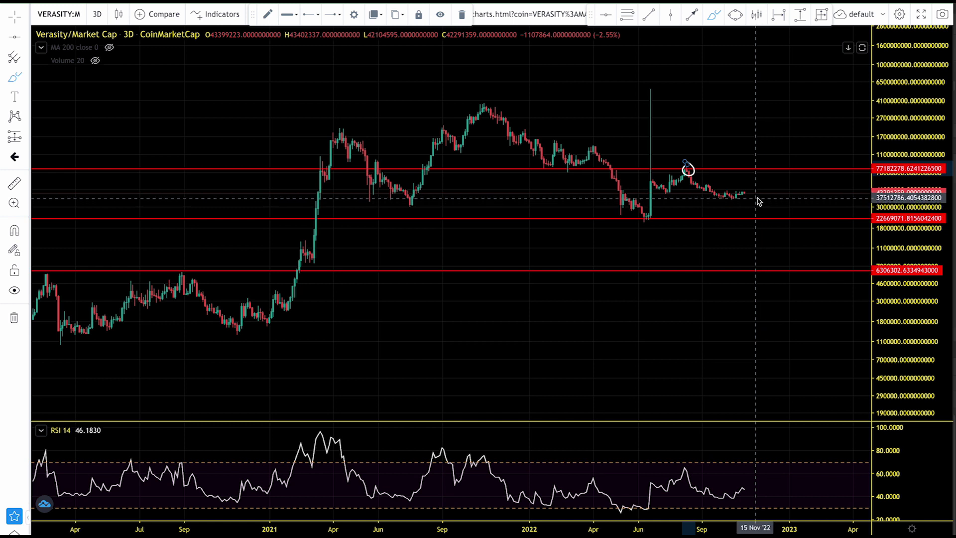
Add a horizontal line at about 138591131.03 above the circled August 2022 market cap high.
scroll(759, 203, down, 2)
scroll(758, 202, down, 1)
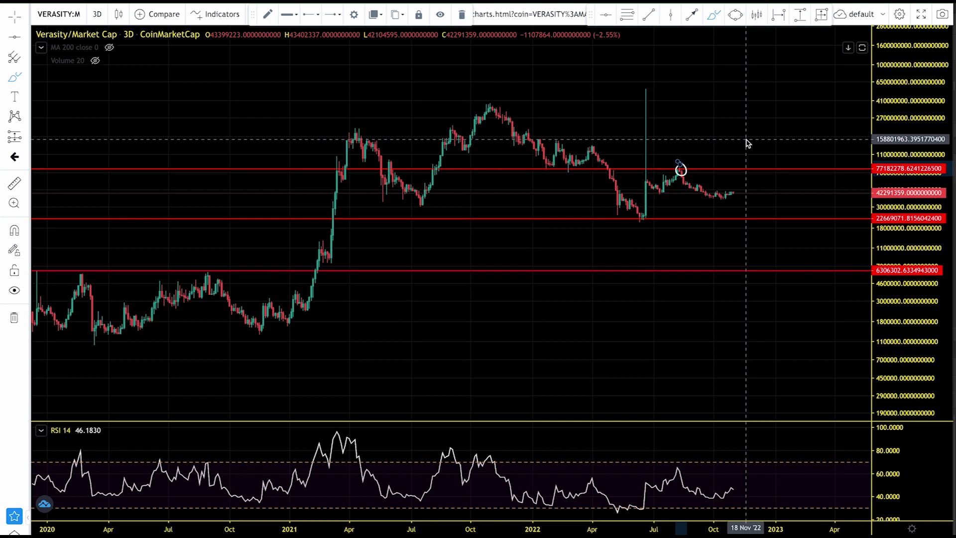
click(671, 148)
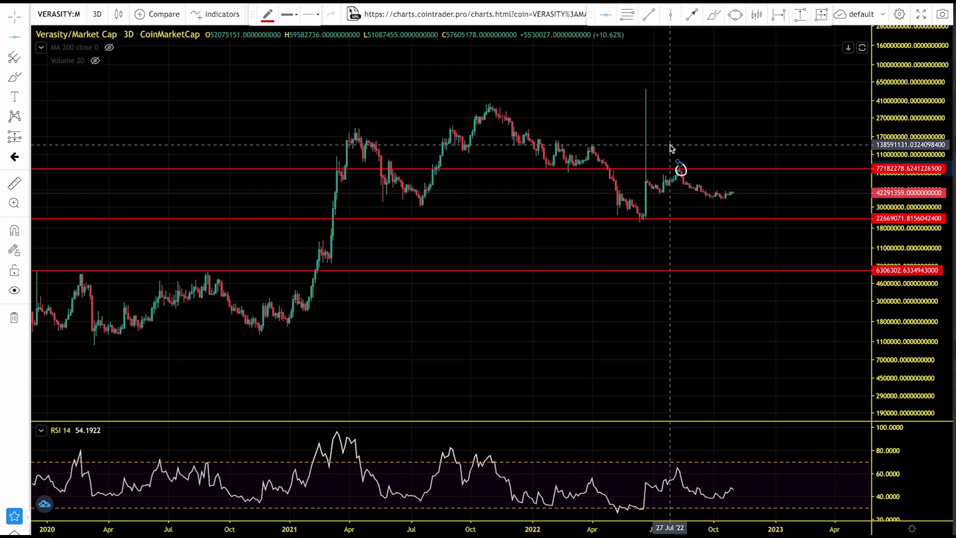
click(350, 144)
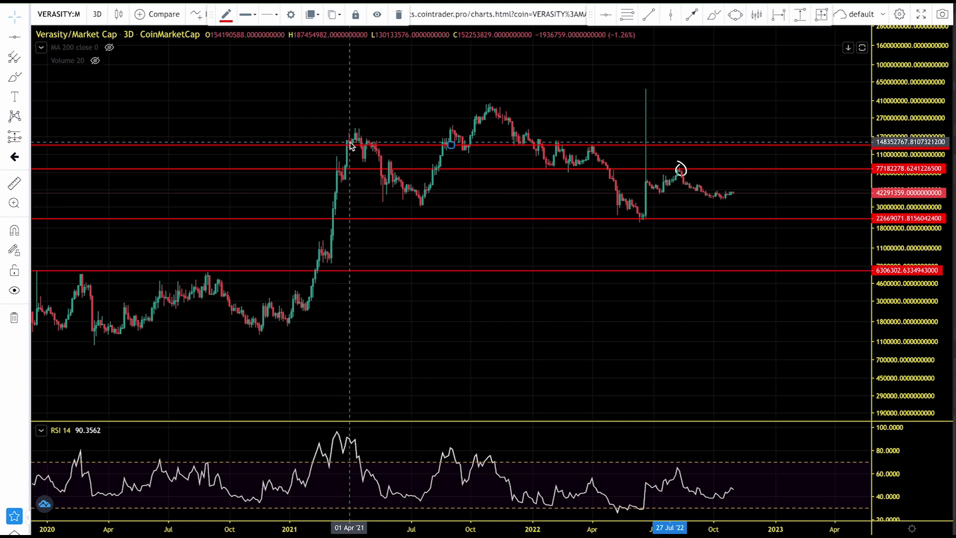
Measure the market cap rise from the mid-November 2019 low to the April 2021 peak.
scroll(350, 144, down, 3)
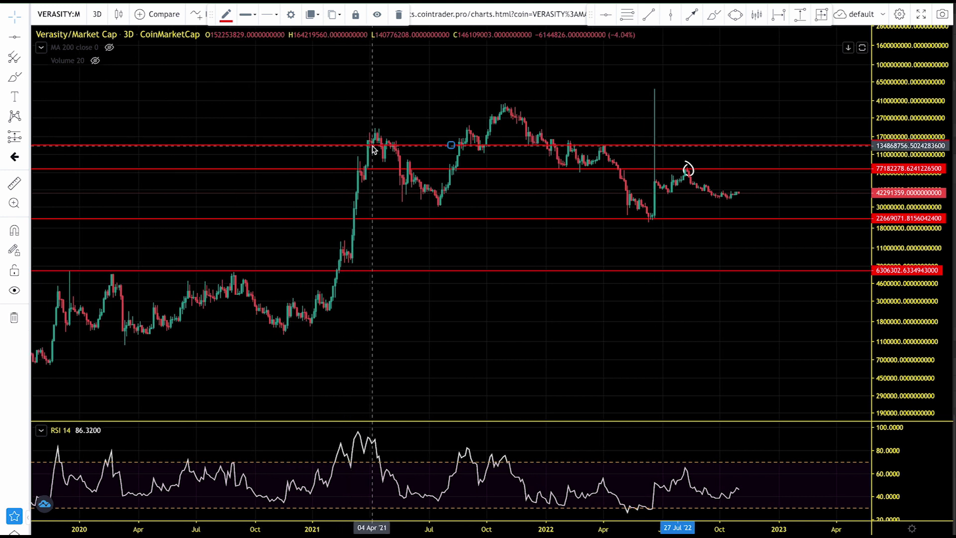
scroll(373, 150, down, 2)
scroll(374, 149, down, 3)
click(14, 183)
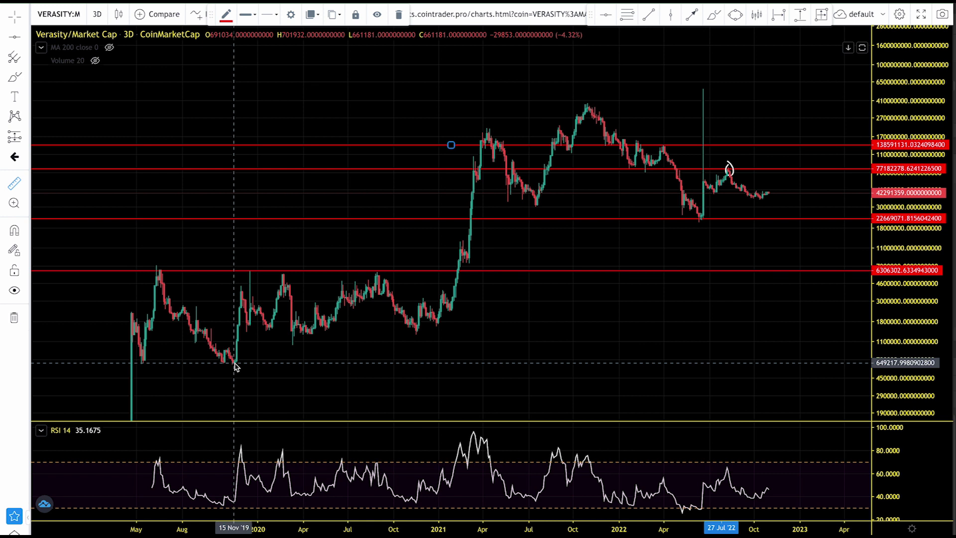
drag(235, 365, 487, 132)
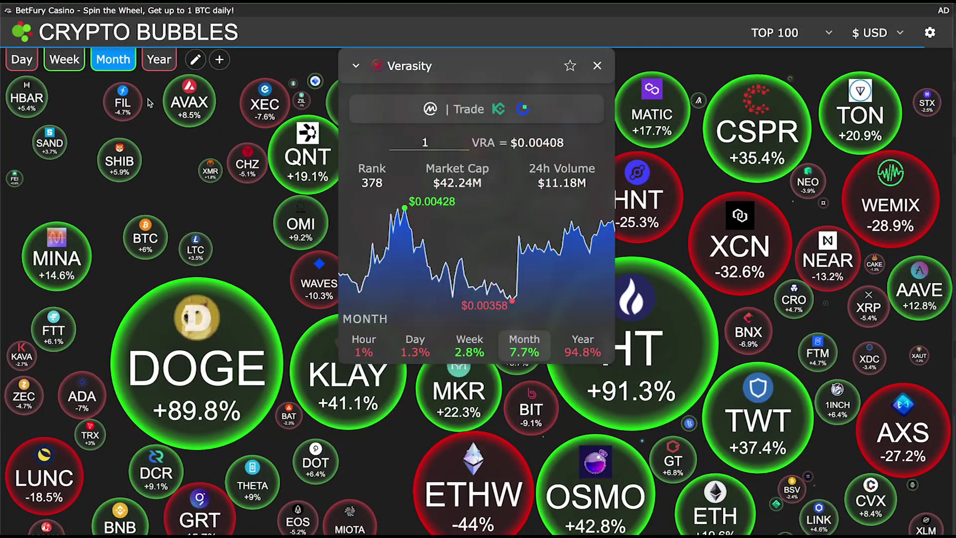
Check weekly performance on Crypto Bubbles and review the marked levels on the Verasity/Dollar 3D chart.
click(68, 60)
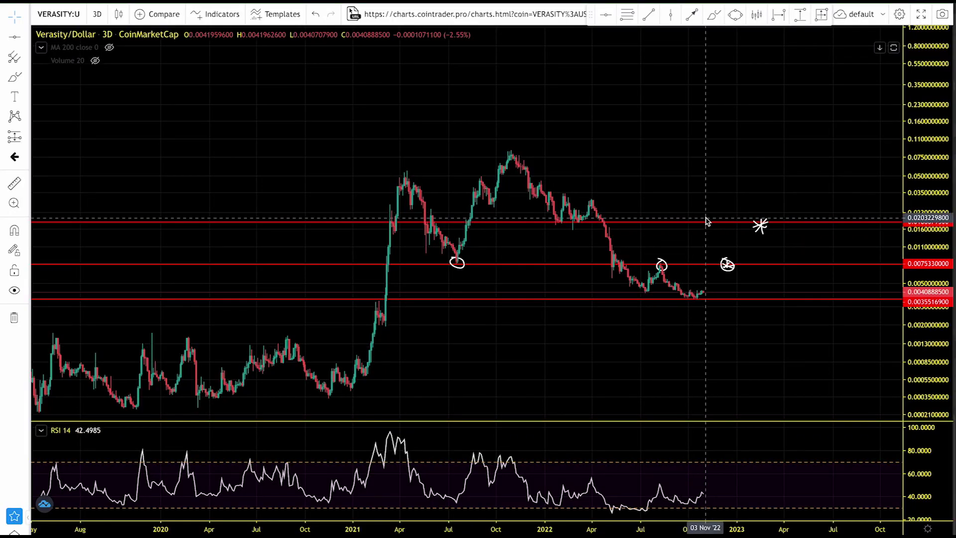
scroll(684, 279, down, 2)
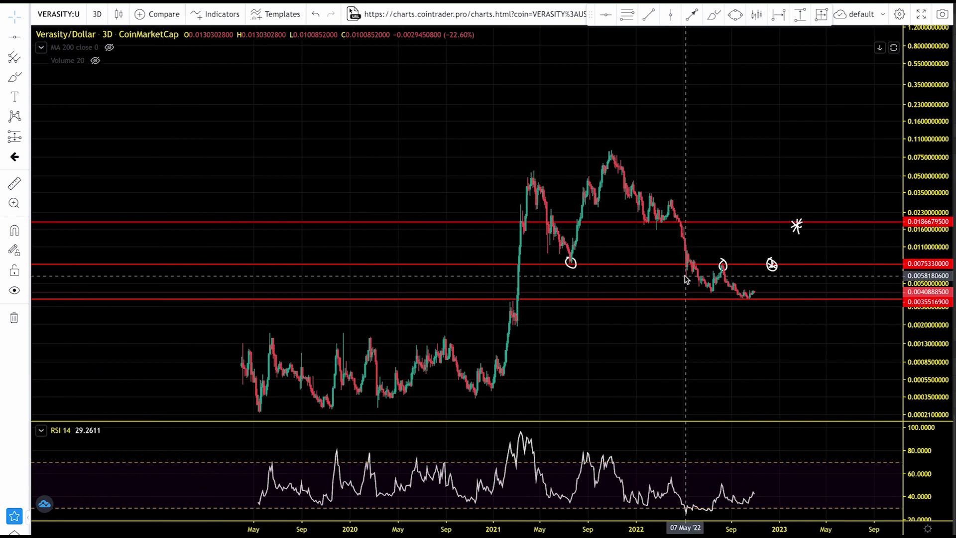
scroll(491, 284, up, 1)
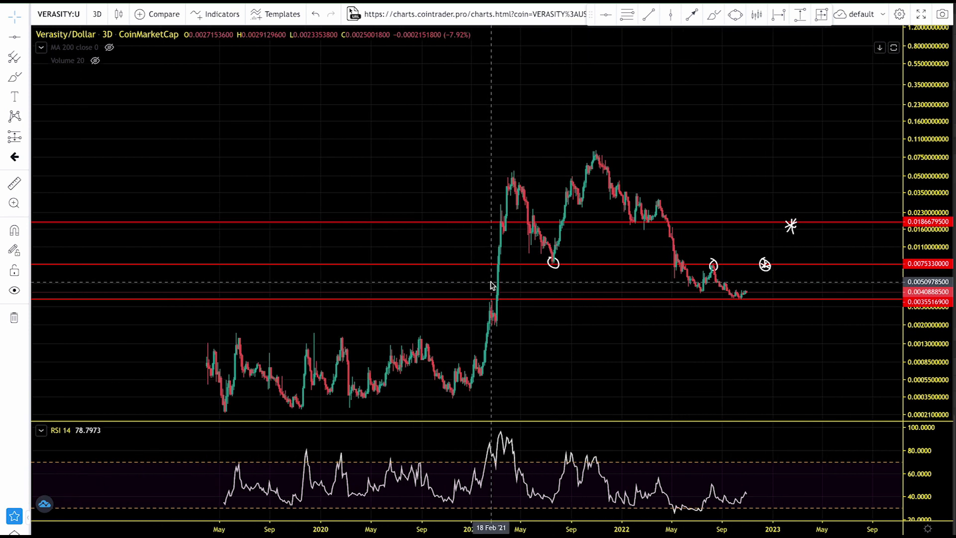